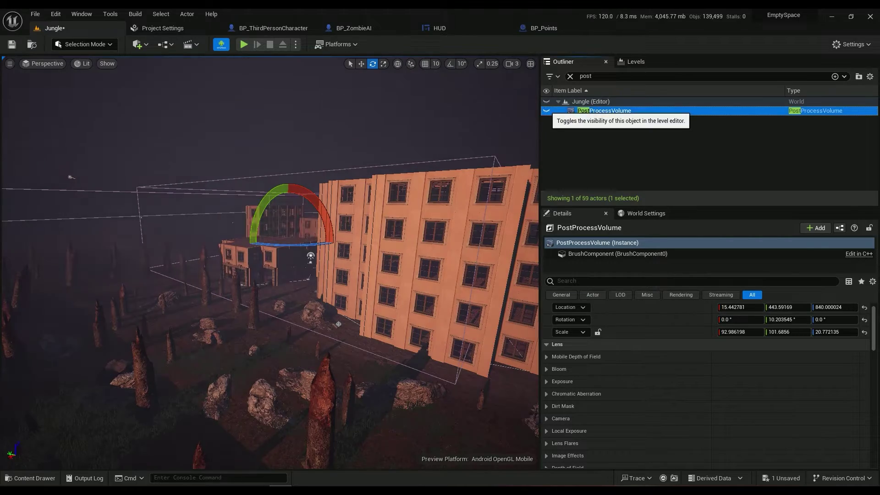
Step: Toggle the PostProcessVolume's visibility off and back on to compare the level with and without its effects
{"action": "left_click", "coordinate": [546, 111]}
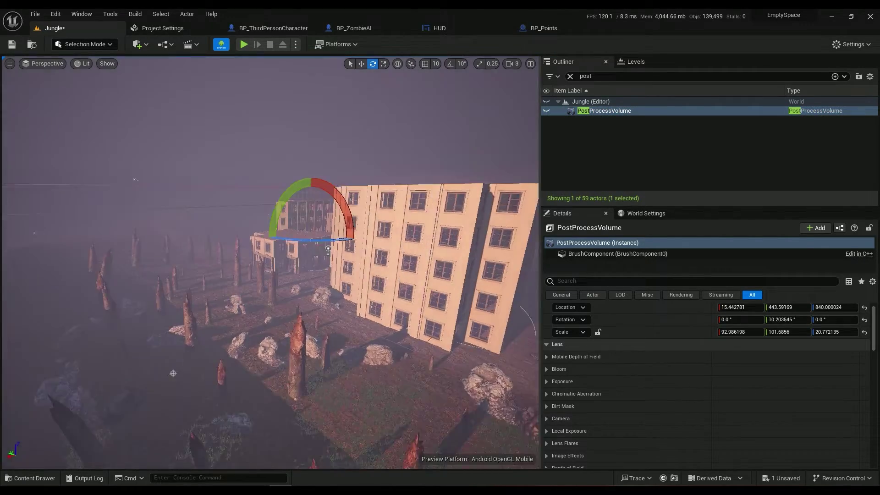
{"action": "key", "text": "w"}
{"action": "right_click_drag", "start_coordinate": [173, 373], "coordinate": [472, 312]}
{"action": "left_click", "coordinate": [546, 111]}
{"action": "key", "text": "w"}
{"action": "key", "text": "s"}
{"action": "key", "text": "w"}
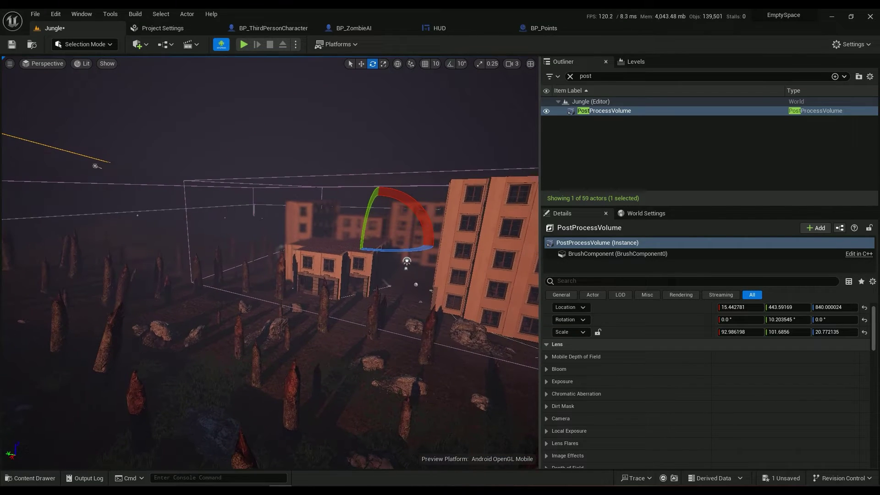
Step: Search the placeable actors for "post" to find the Post Process Volume without adding another one
{"action": "left_click", "coordinate": [137, 44]}
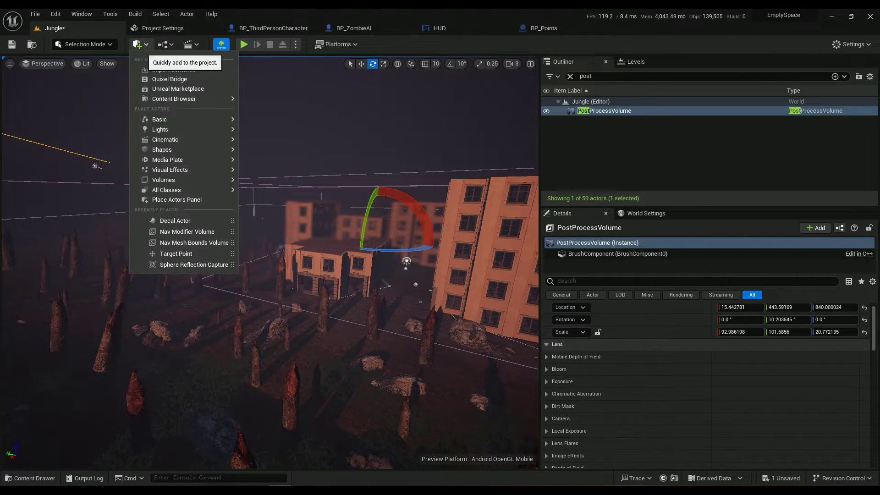
{"action": "type", "text": "po"}
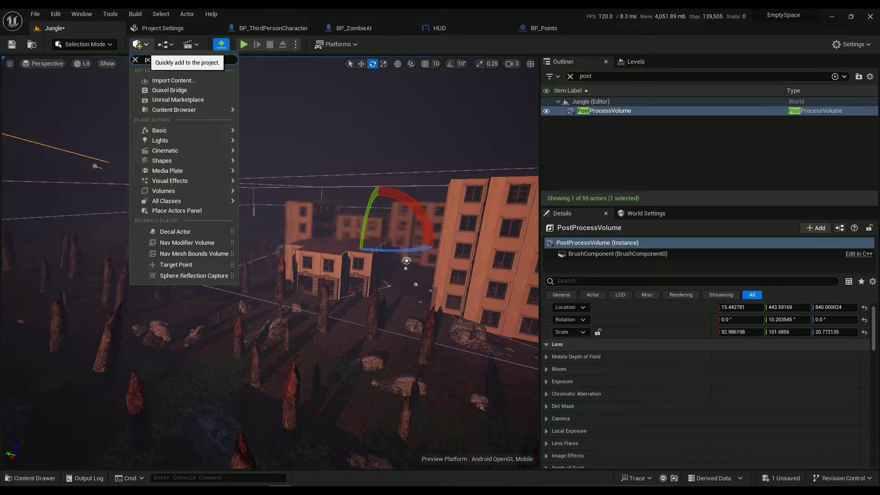
{"action": "type", "text": "st"}
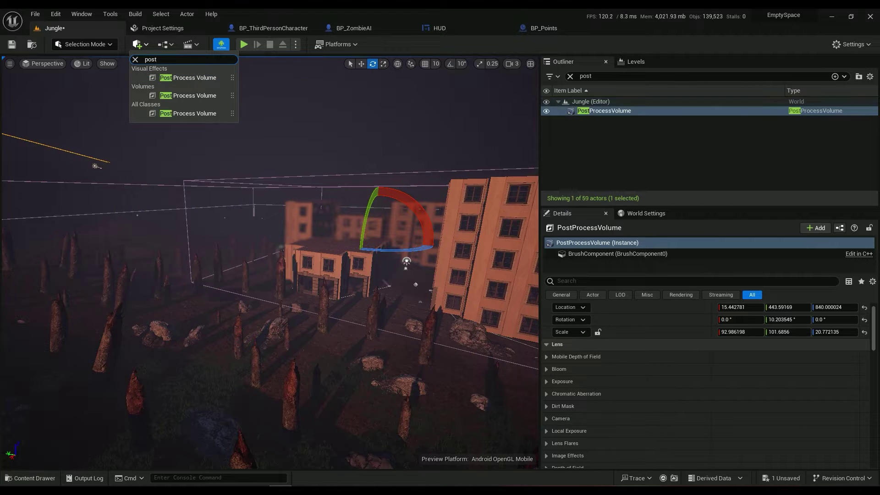
{"action": "left_click", "coordinate": [604, 101]}
Step: Select the existing PostProcessVolume and review its settings, including Infinite Extent (Unbound)
{"action": "left_click", "coordinate": [606, 111]}
{"action": "scroll", "coordinate": [706, 385], "scroll_direction": "down", "scroll_amount": 15}
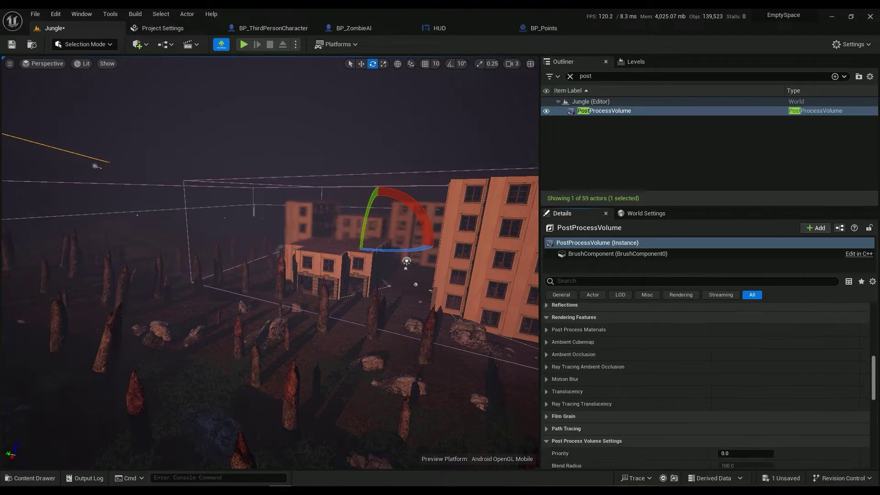
{"action": "scroll", "coordinate": [705, 385], "scroll_direction": "up", "scroll_amount": 7}
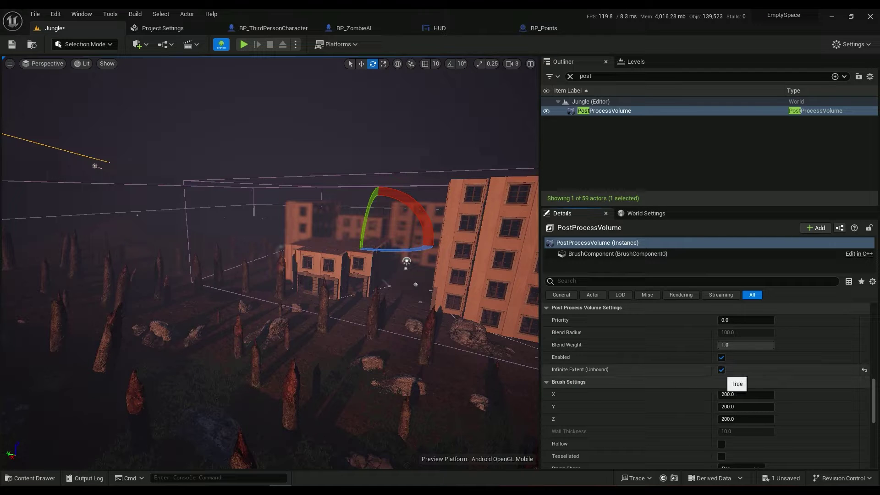
{"action": "right_click_drag", "start_coordinate": [270, 261], "coordinate": [270, 279]}
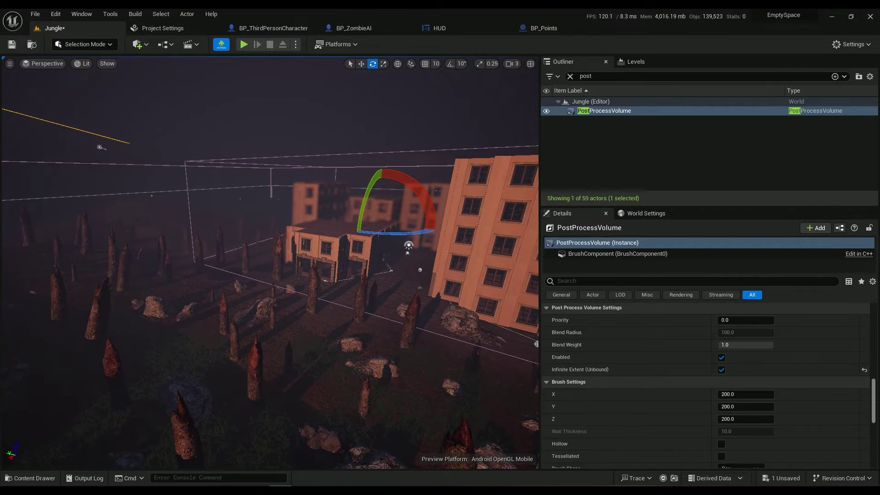
{"action": "scroll", "coordinate": [745, 344], "scroll_direction": "up", "scroll_amount": 3}
{"action": "left_click", "coordinate": [705, 147]}
{"action": "left_click", "coordinate": [705, 110]}
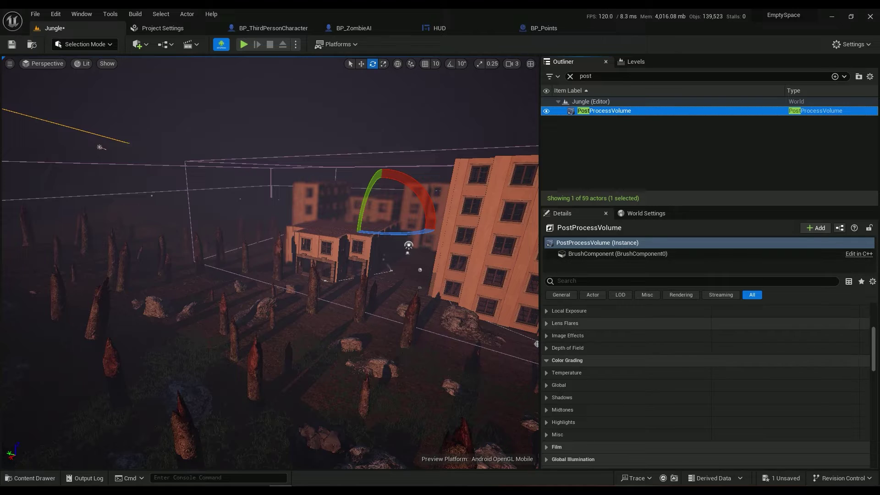
{"action": "scroll", "coordinate": [706, 381], "scroll_direction": "up", "scroll_amount": 5}
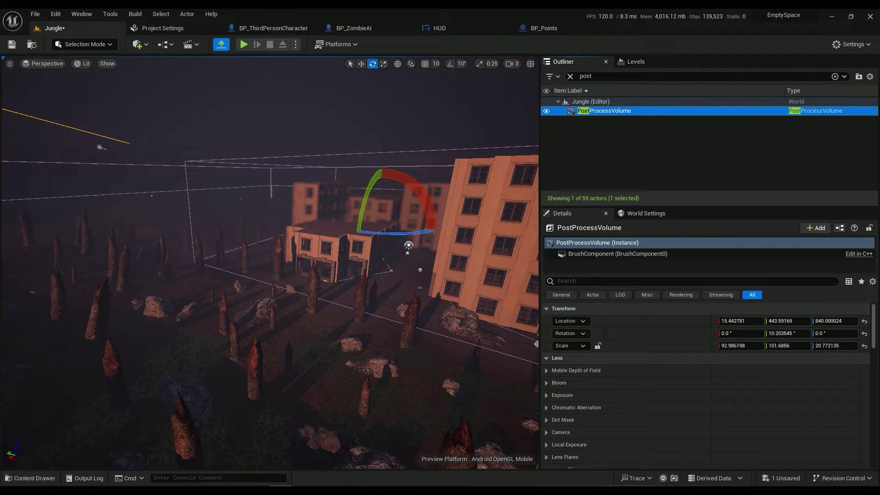
Step: Examine the buildings and surroundings of the level from several angles with the post-process effects applied
{"action": "right_click_drag", "start_coordinate": [270, 262], "coordinate": [431, 229]}
{"action": "right_click_drag", "start_coordinate": [348, 266], "coordinate": [298, 262]}
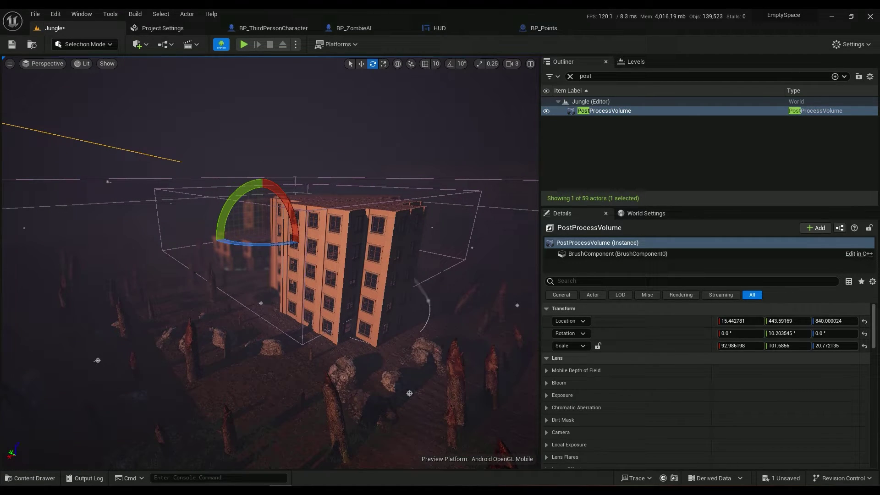
{"action": "right_click_drag", "start_coordinate": [298, 261], "coordinate": [275, 264]}
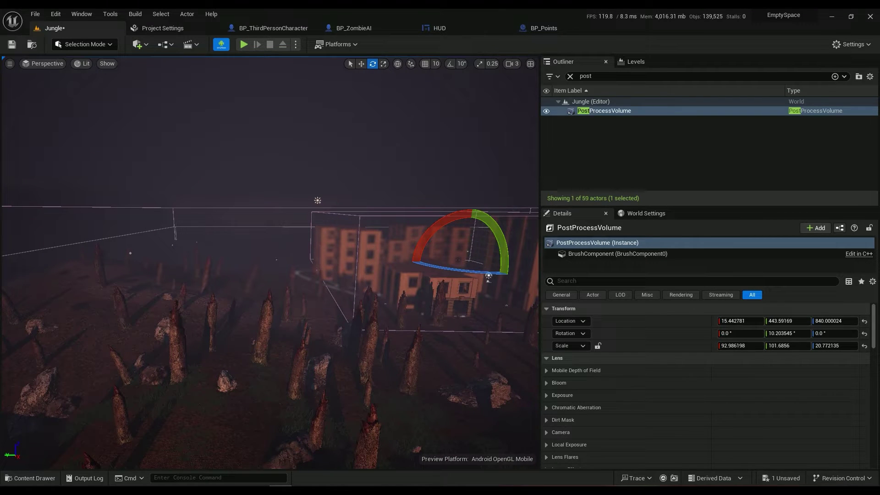
{"action": "right_click_drag", "start_coordinate": [275, 264], "coordinate": [403, 260]}
{"action": "right_click_drag", "start_coordinate": [344, 263], "coordinate": [476, 277]}
{"action": "right_click_drag", "start_coordinate": [391, 371], "coordinate": [370, 359]}
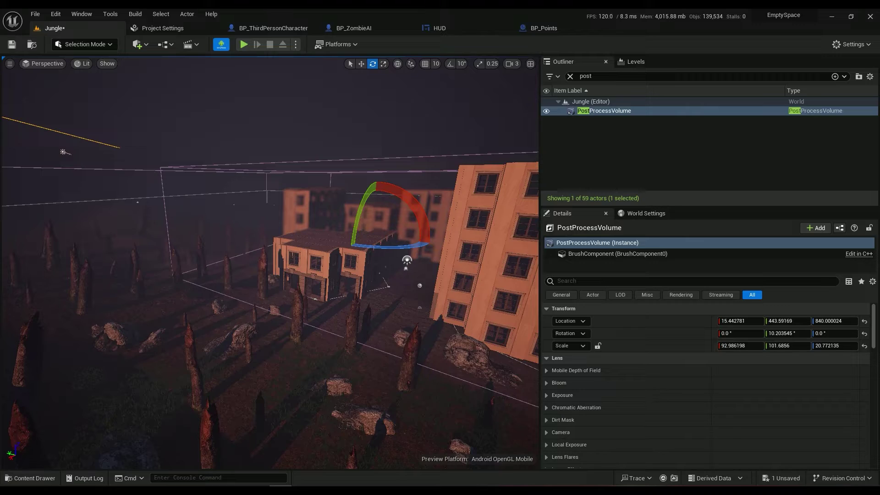
{"action": "right_click_drag", "start_coordinate": [269, 366], "coordinate": [326, 366]}
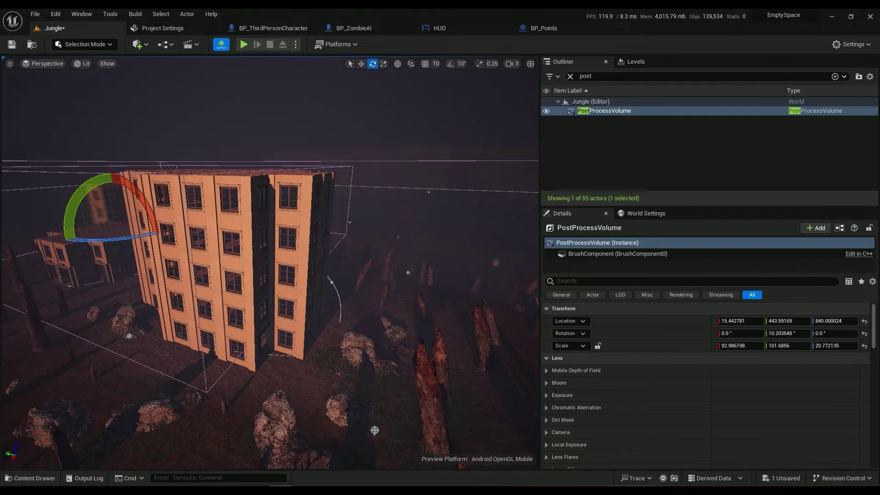
{"action": "right_click_drag", "start_coordinate": [269, 366], "coordinate": [268, 366]}
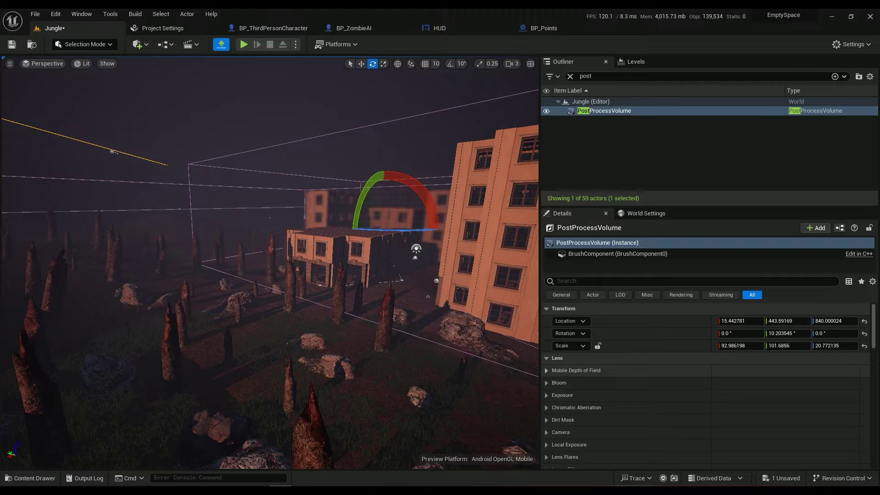
Step: Expand the volume's Mobile Depth of Field settings and disable the High Quality Gaussian DoF on Mobile override
{"action": "left_click", "coordinate": [576, 370]}
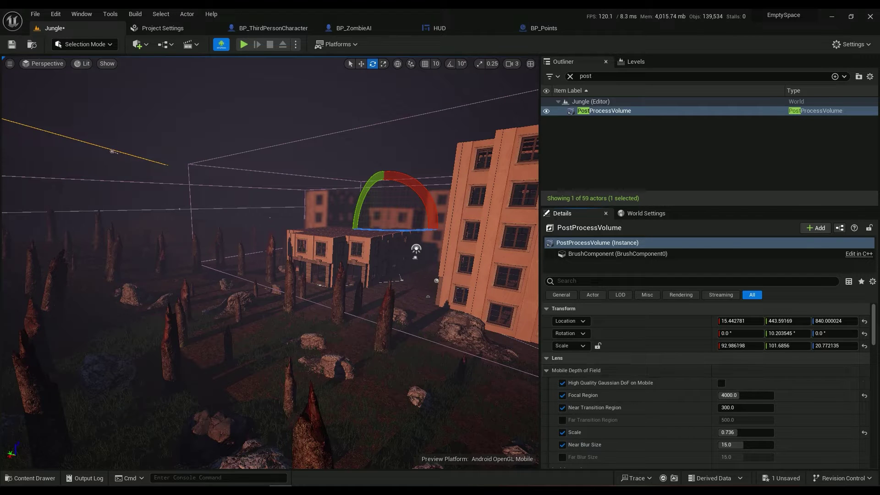
{"action": "scroll", "coordinate": [602, 370], "scroll_direction": "down", "scroll_amount": 4}
{"action": "scroll", "coordinate": [602, 370], "scroll_direction": "up", "scroll_amount": 3}
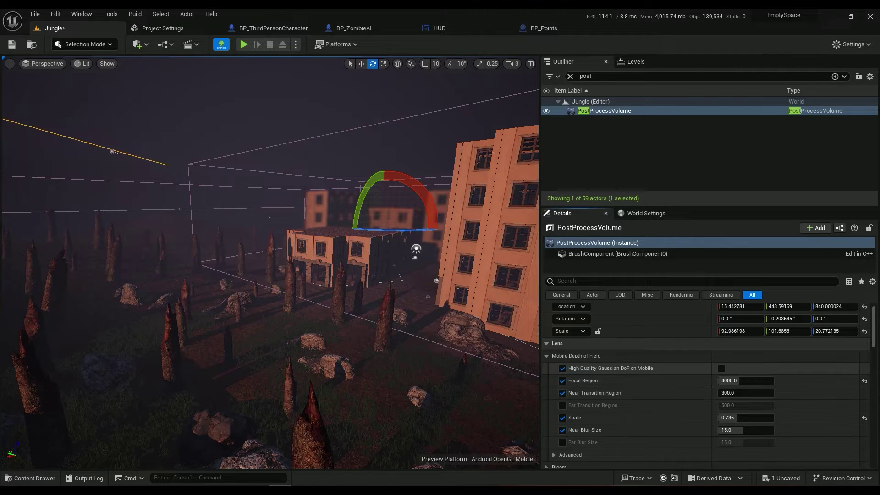
{"action": "left_click", "coordinate": [562, 368]}
{"action": "scroll", "coordinate": [642, 380], "scroll_direction": "down", "scroll_amount": 2}
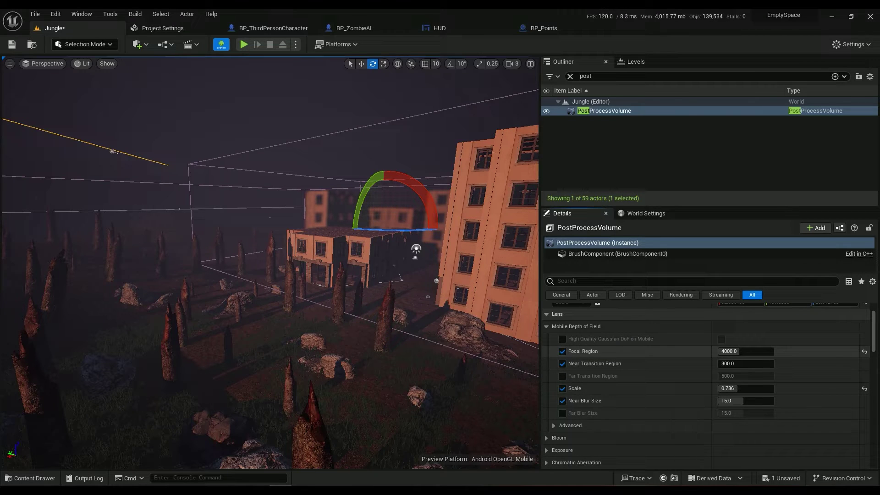
Step: Try a Mobile Depth of Field Focal Region of 2000, check the blur up close, and restore it to 4000
{"action": "left_click", "coordinate": [740, 351]}
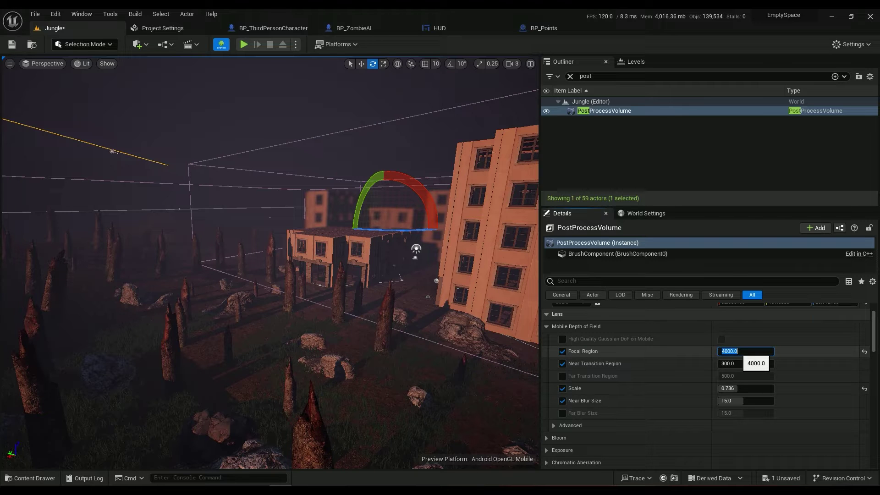
{"action": "type", "text": "2000"}
{"action": "key", "text": "Return"}
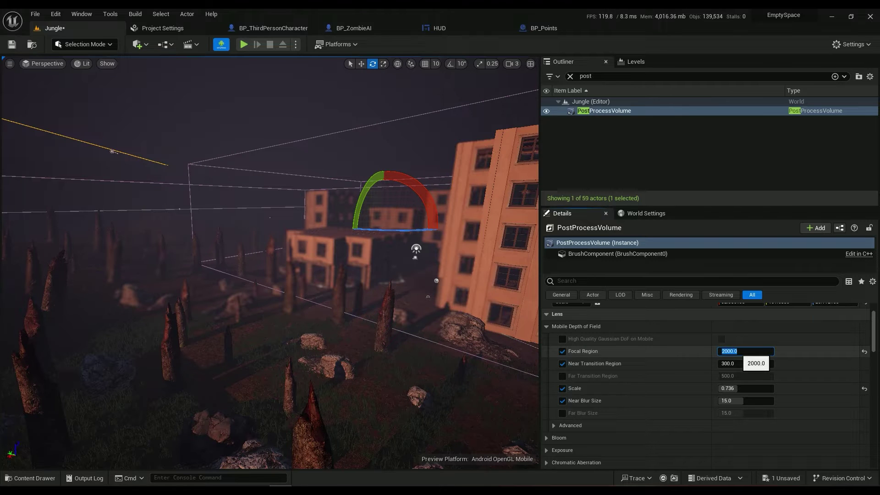
{"action": "key", "text": "w"}
{"action": "right_click_drag", "start_coordinate": [270, 261], "coordinate": [323, 247]}
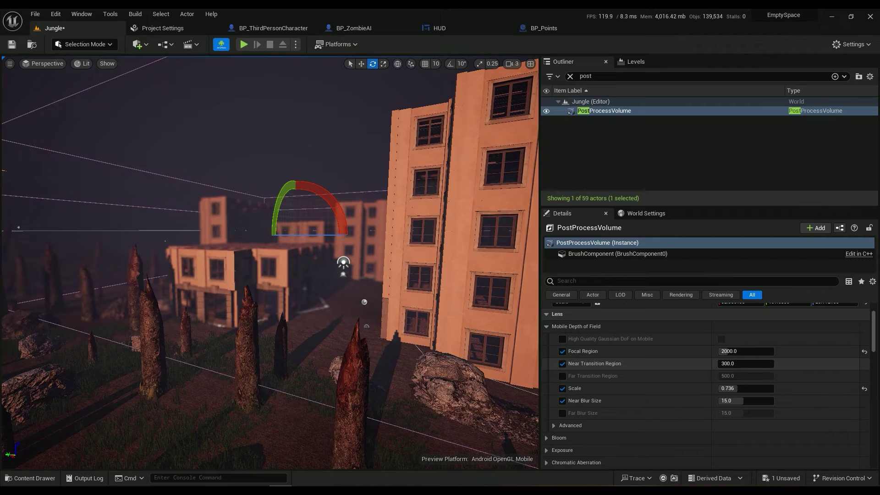
{"action": "left_click", "coordinate": [755, 351]}
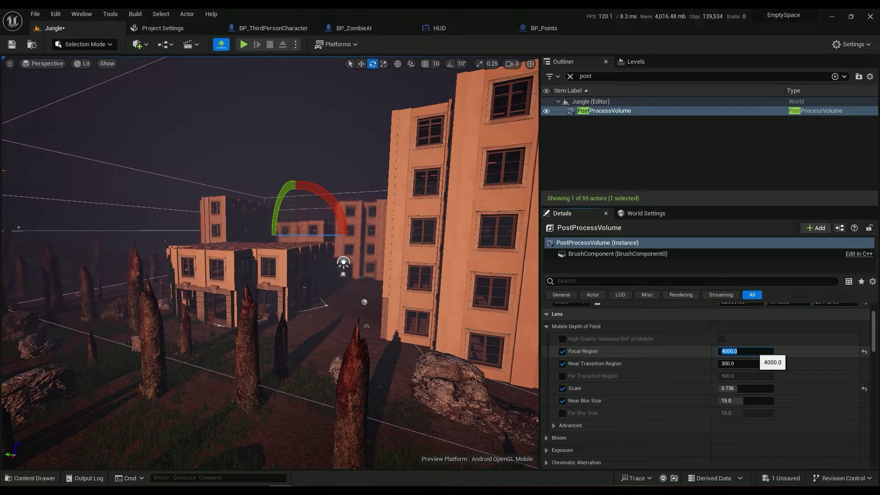
{"action": "key", "text": "Return"}
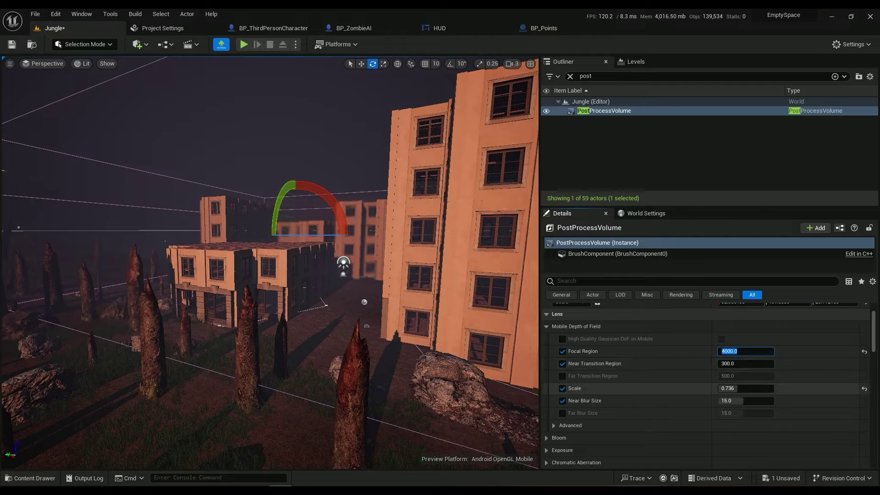
Step: Set the Mobile Depth of Field Scale to 0.784, check the Advanced options and collapse the group
{"action": "mouse_move", "coordinate": [737, 388]}
{"action": "left_mouse_down"}
{"action": "mouse_move", "coordinate": [773, 388]}
{"action": "mouse_move", "coordinate": [718, 388]}
{"action": "mouse_move", "coordinate": [730, 389]}
{"action": "left_mouse_up"}
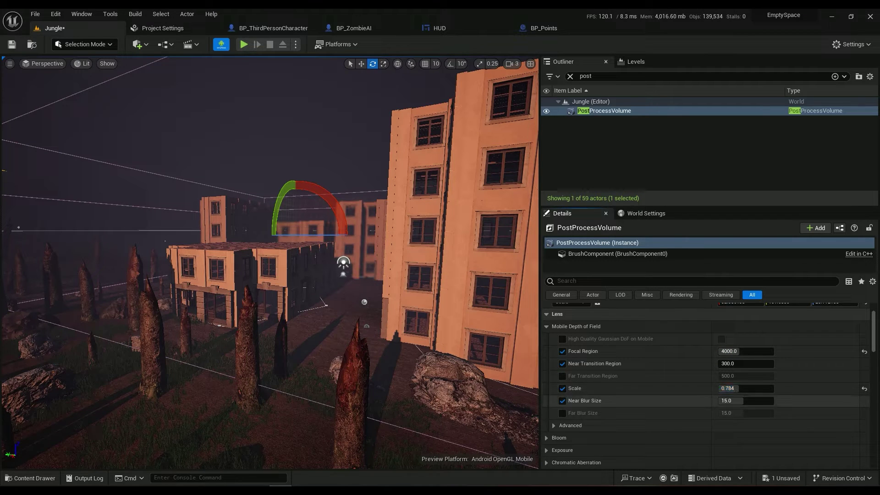
{"action": "scroll", "coordinate": [641, 403], "scroll_direction": "down", "scroll_amount": 2}
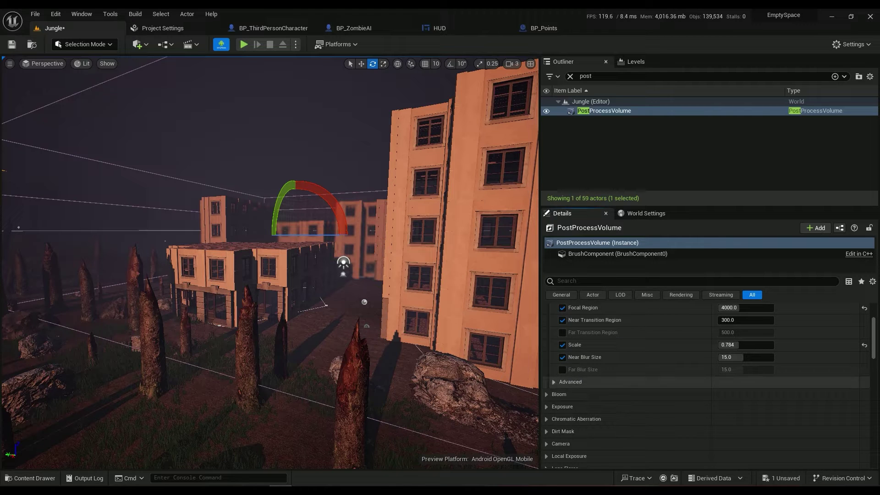
{"action": "left_click", "coordinate": [570, 381]}
{"action": "scroll", "coordinate": [642, 395], "scroll_direction": "up", "scroll_amount": 3}
{"action": "left_click", "coordinate": [576, 341]}
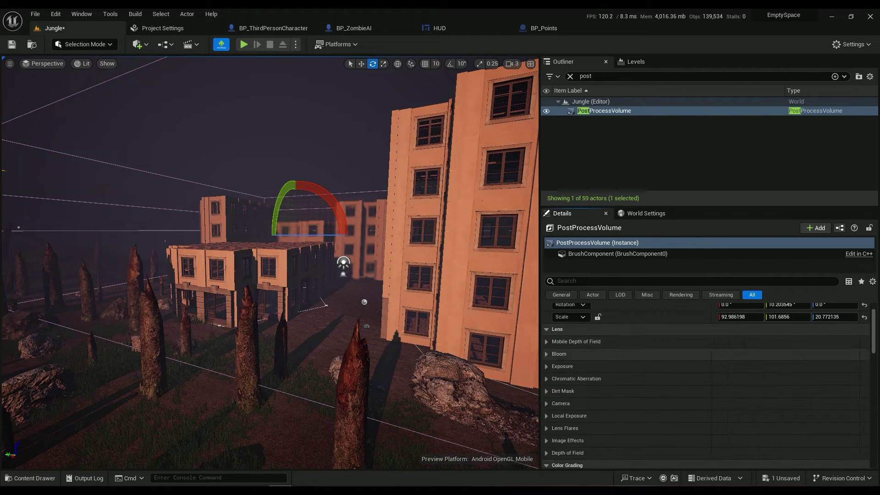
Step: Try a Bloom Threshold of -1.0, change it to 2.168, and inspect the glow around the level
{"action": "left_click", "coordinate": [558, 354]}
{"action": "right_click_drag", "start_coordinate": [321, 229], "coordinate": [366, 273]}
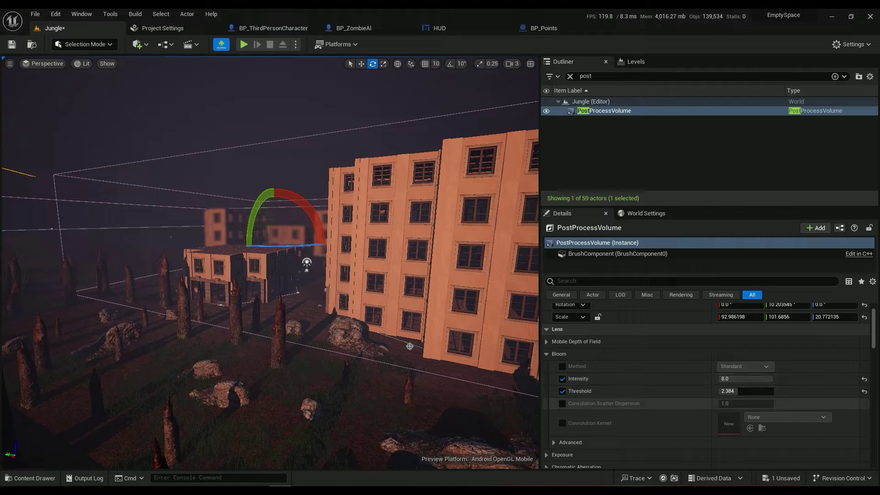
{"action": "left_click_drag", "start_coordinate": [739, 391], "coordinate": [716, 392]}
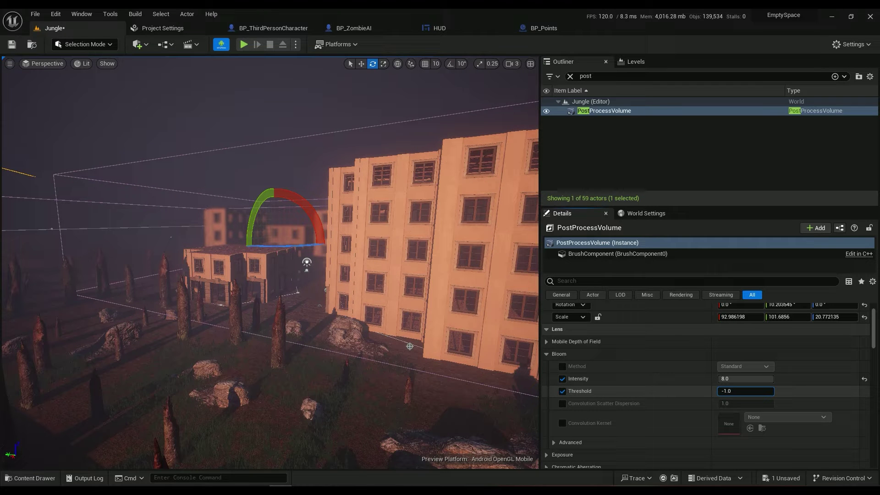
{"action": "mouse_move", "coordinate": [410, 346]}
{"action": "right_mouse_down"}
{"action": "mouse_move", "coordinate": [350, 355]}
{"action": "mouse_move", "coordinate": [394, 348]}
{"action": "right_mouse_up"}
{"action": "left_click_drag", "start_coordinate": [756, 392], "coordinate": [765, 392]}
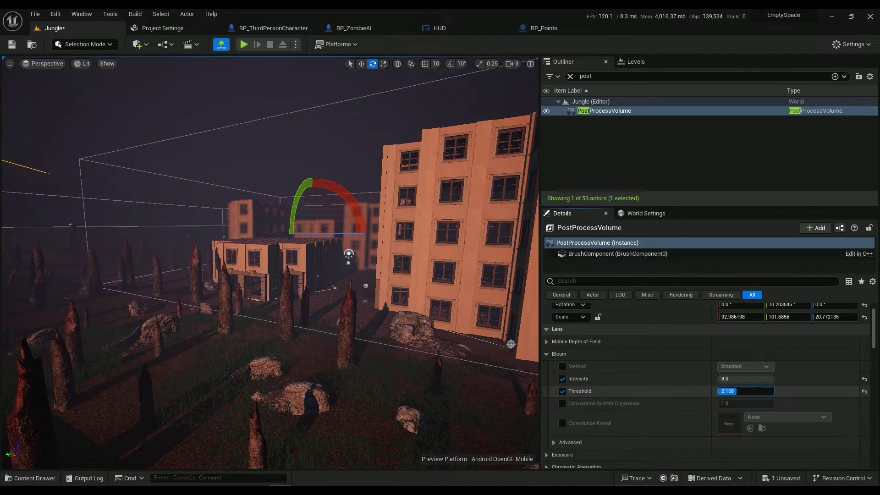
{"action": "right_click_drag", "start_coordinate": [275, 265], "coordinate": [312, 267]}
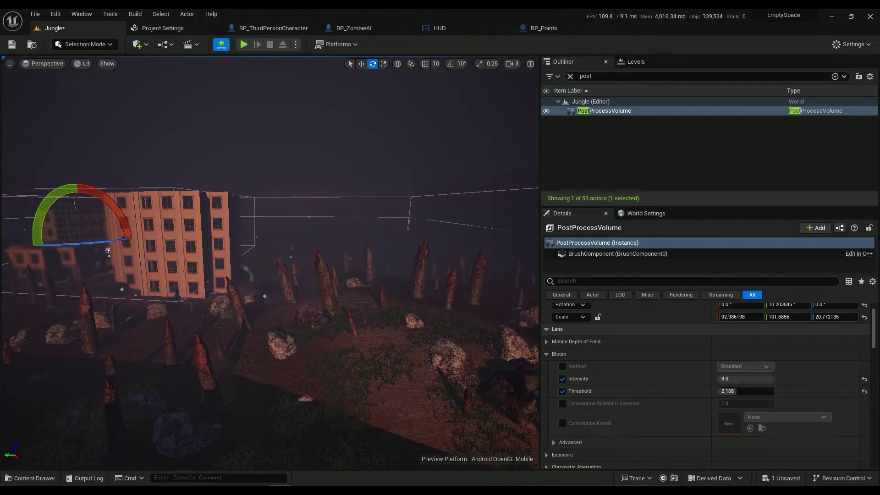
{"action": "right_click_drag", "start_coordinate": [513, 348], "coordinate": [444, 357]}
{"action": "key", "text": "w"}
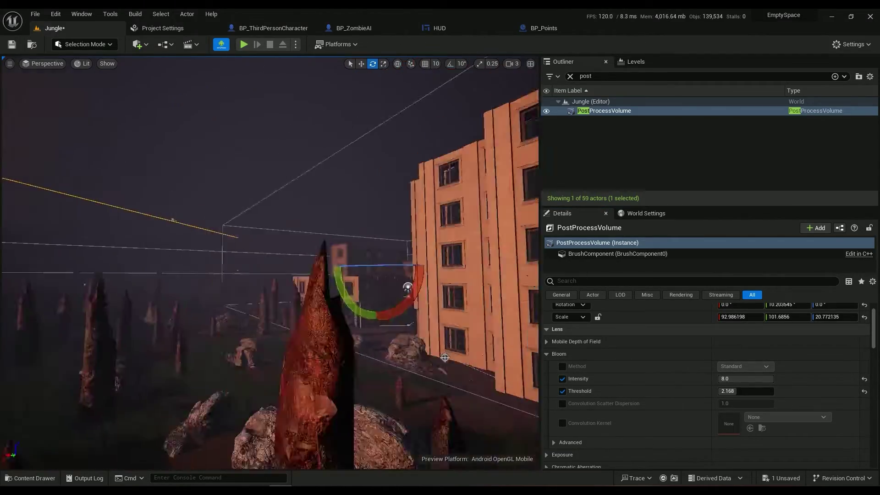
{"action": "mouse_move", "coordinate": [248, 267]}
{"action": "right_mouse_down"}
{"action": "mouse_move", "coordinate": [311, 267]}
{"action": "mouse_move", "coordinate": [257, 269]}
{"action": "right_mouse_up"}
{"action": "key", "text": "d"}
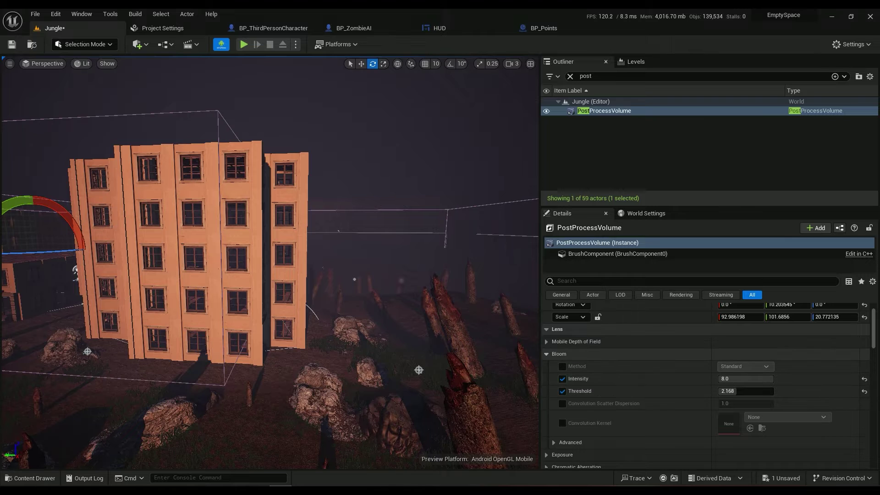
Step: Collapse Bloom, expand Exposure and review the Metering Mode options, keeping Manual
{"action": "left_click", "coordinate": [559, 353]}
{"action": "left_click", "coordinate": [561, 366]}
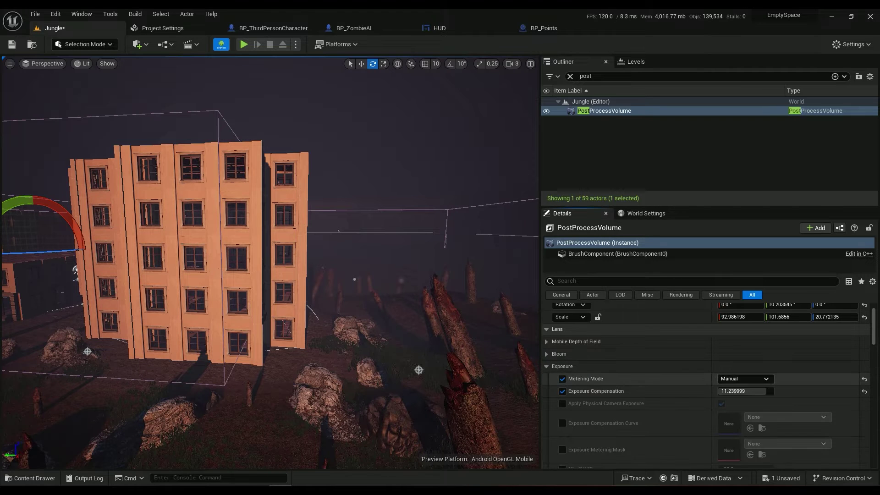
{"action": "left_click", "coordinate": [744, 378]}
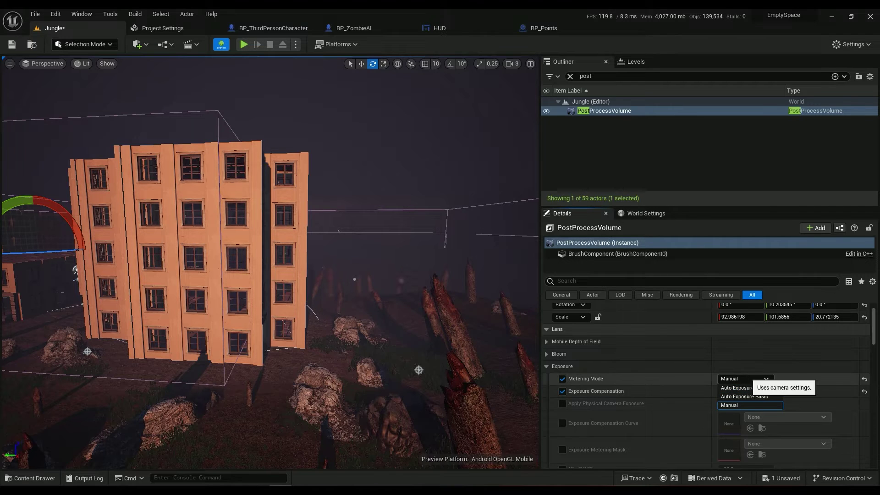
{"action": "left_click", "coordinate": [671, 354]}
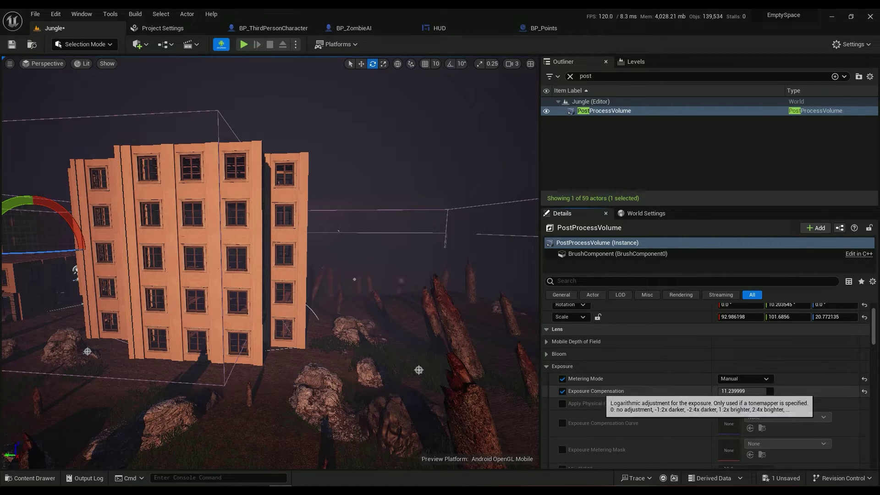
Step: Compare the level with the Exposure Compensation override off and on, leave it enabled, and collapse the Exposure group
{"action": "left_click", "coordinate": [562, 391]}
{"action": "right_click_drag", "start_coordinate": [412, 275], "coordinate": [298, 275]}
{"action": "left_click", "coordinate": [562, 391]}
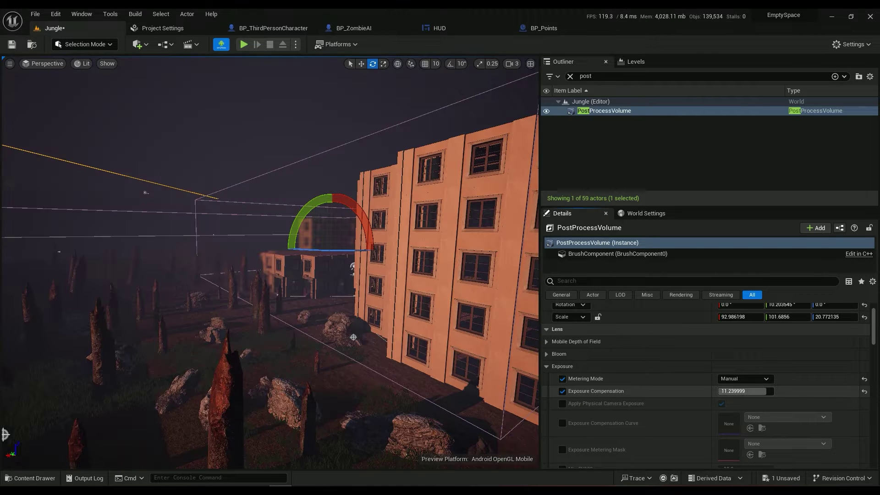
{"action": "right_click_drag", "start_coordinate": [352, 337], "coordinate": [431, 344]}
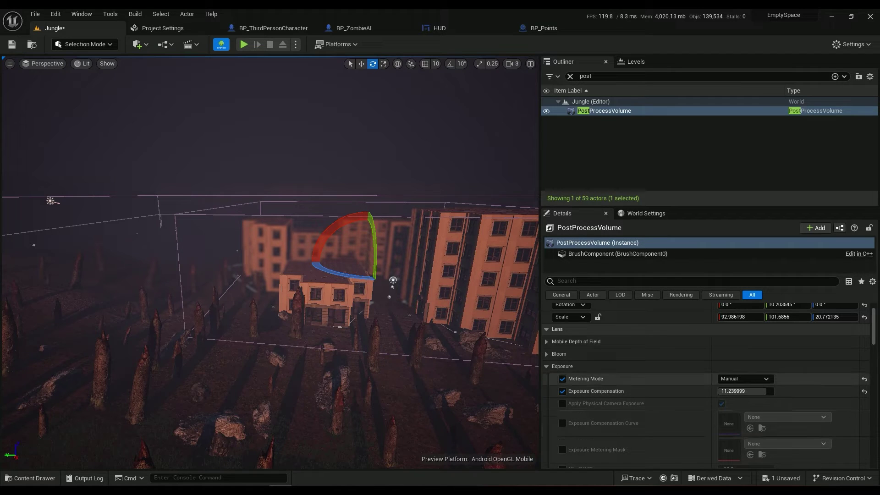
{"action": "left_click", "coordinate": [546, 366]}
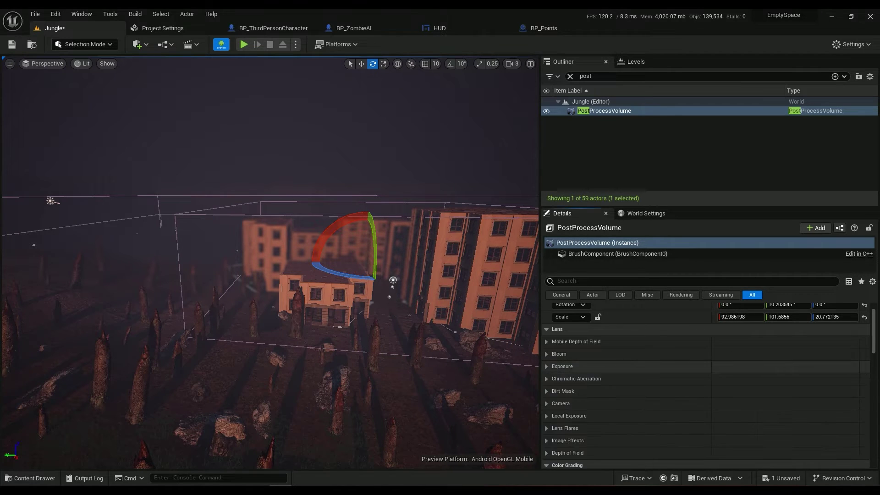
Step: Review the PostProcessVolume's Camera settings and look through the remaining Lens and Color Grading groups
{"action": "scroll", "coordinate": [706, 384], "scroll_direction": "down", "scroll_amount": 2}
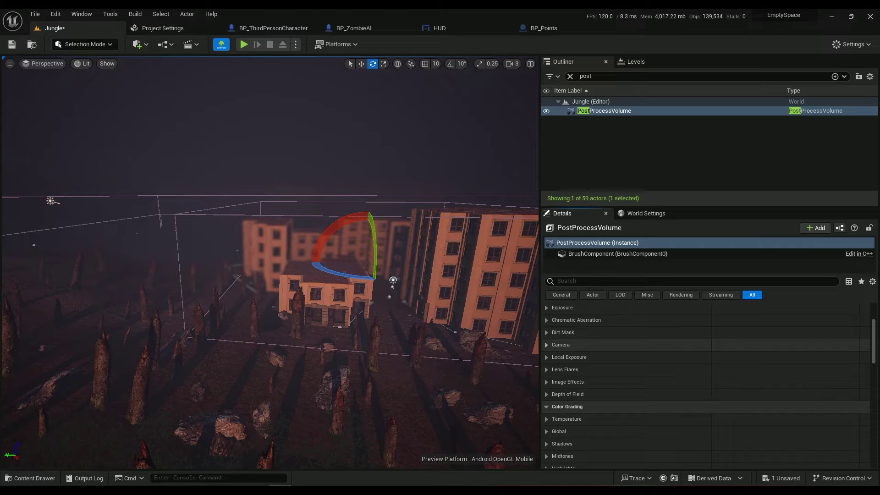
{"action": "left_click", "coordinate": [560, 345]}
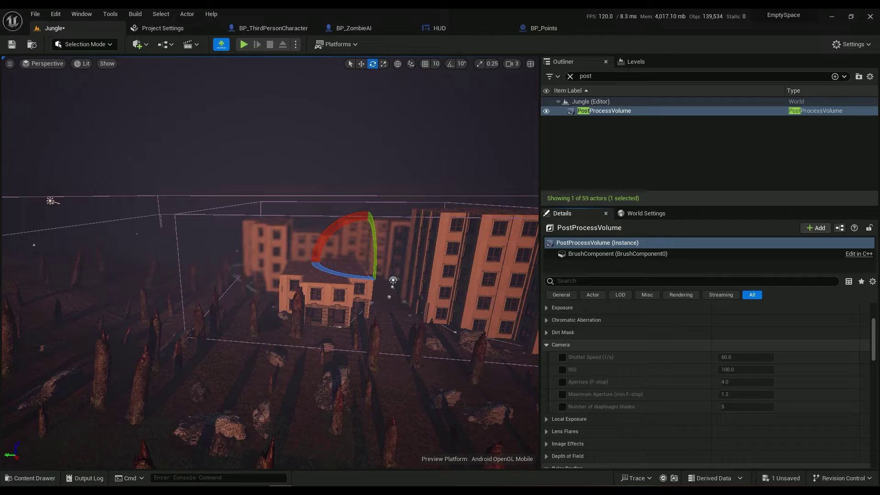
{"action": "scroll", "coordinate": [706, 385], "scroll_direction": "down", "scroll_amount": 5}
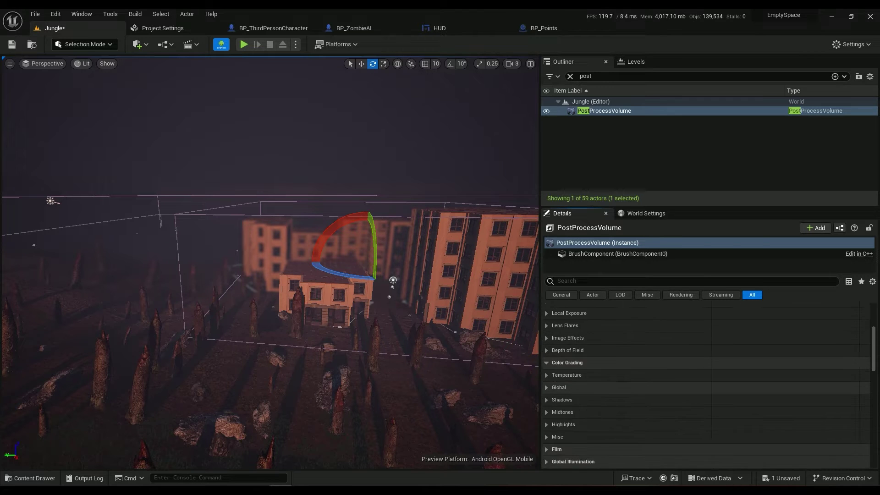
{"action": "scroll", "coordinate": [705, 385], "scroll_direction": "down", "scroll_amount": 1}
{"action": "scroll", "coordinate": [706, 385], "scroll_direction": "down", "scroll_amount": 1}
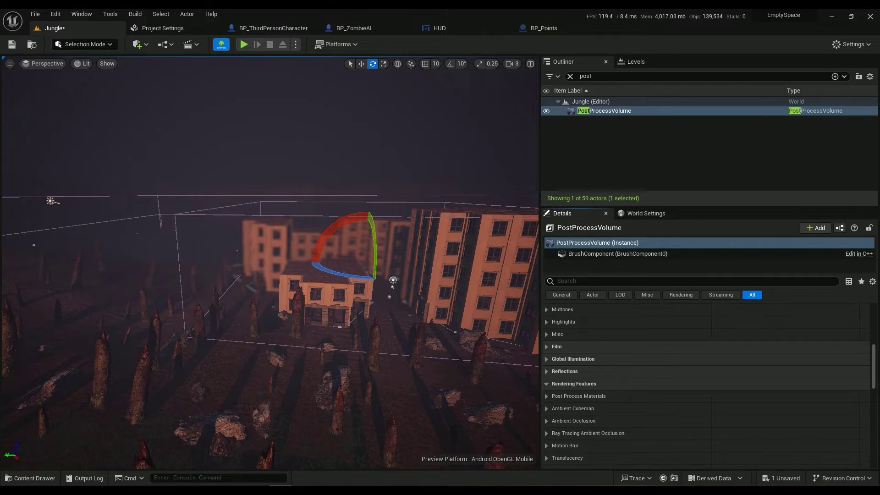
Step: Expand Reflections and review the Method options, keeping Screen Space
{"action": "left_click", "coordinate": [565, 371]}
{"action": "left_click", "coordinate": [745, 384]}
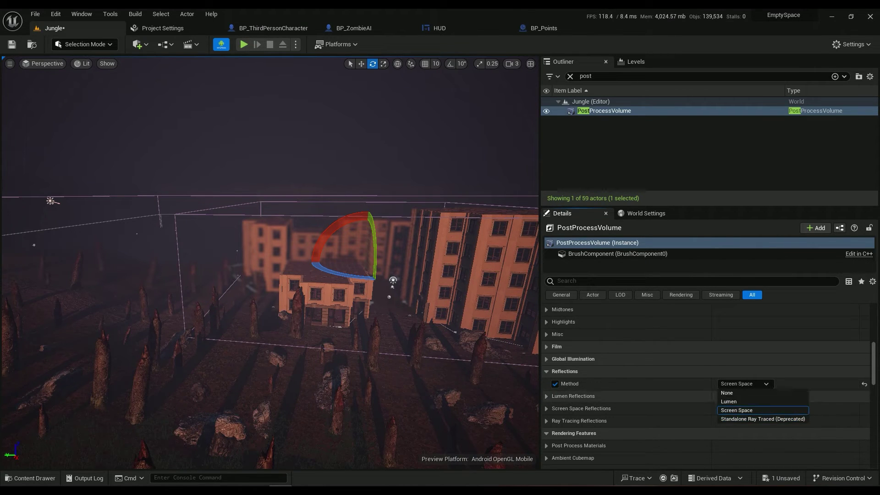
{"action": "right_click_drag", "start_coordinate": [491, 329], "coordinate": [513, 336]}
{"action": "right_click_drag", "start_coordinate": [293, 271], "coordinate": [303, 268]}
Step: Look up the reflection capture actors under Visual Effects and the Build Reflection Captures command without placing or building anything
{"action": "left_click", "coordinate": [137, 43]}
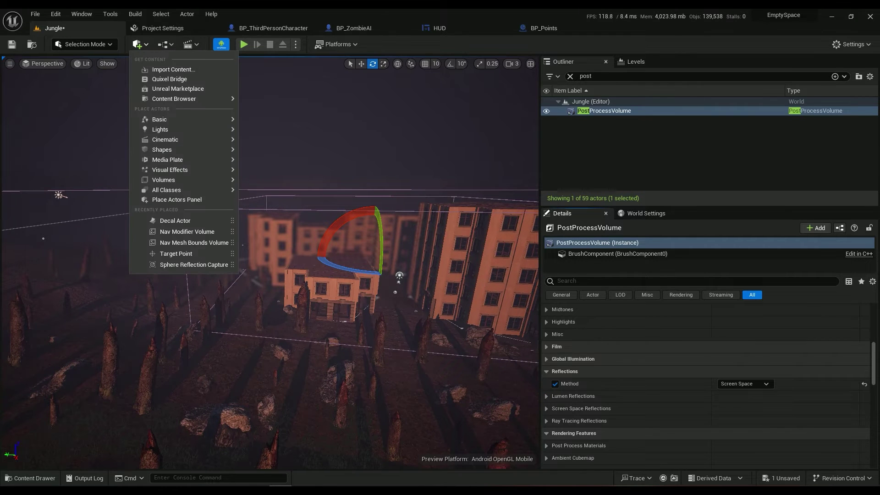
{"action": "mouse_move", "coordinate": [174, 99]}
{"action": "mouse_move", "coordinate": [184, 139]}
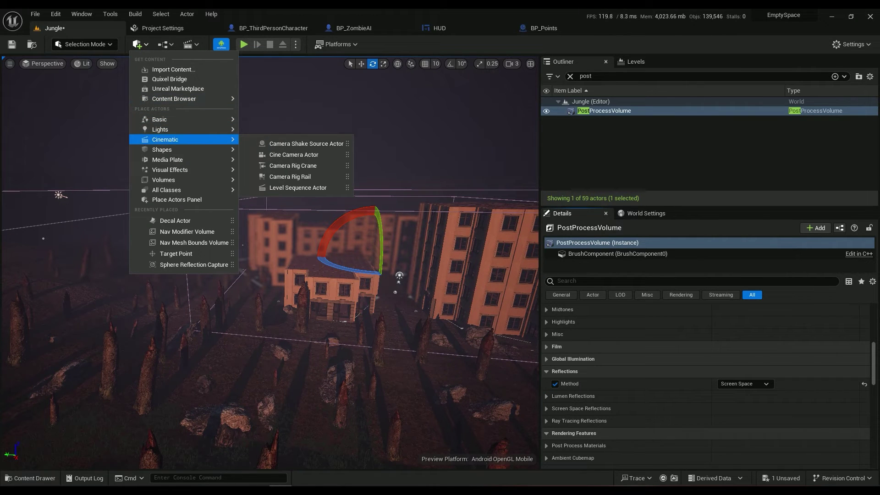
{"action": "mouse_move", "coordinate": [183, 170]}
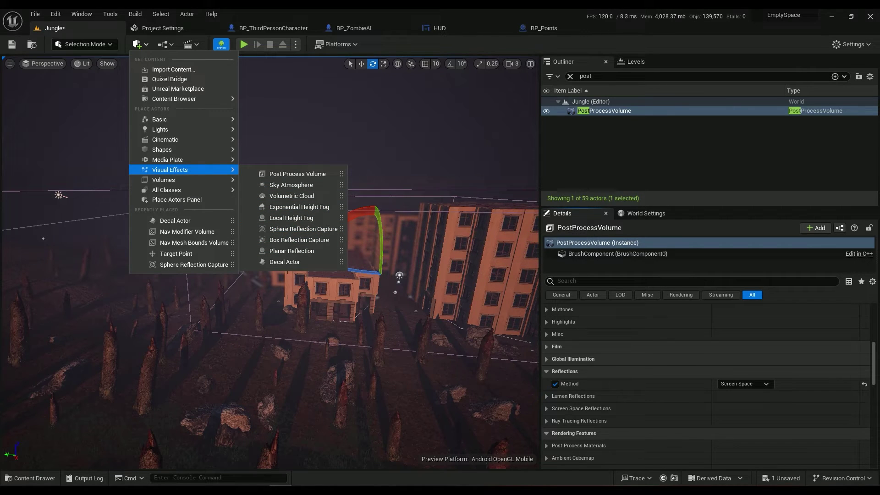
{"action": "left_click", "coordinate": [135, 14]}
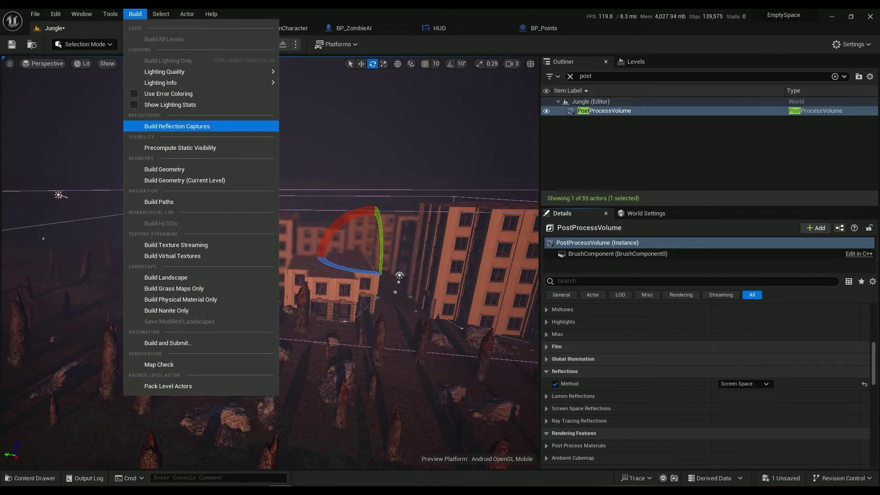
{"action": "right_click_drag", "start_coordinate": [321, 206], "coordinate": [335, 229]}
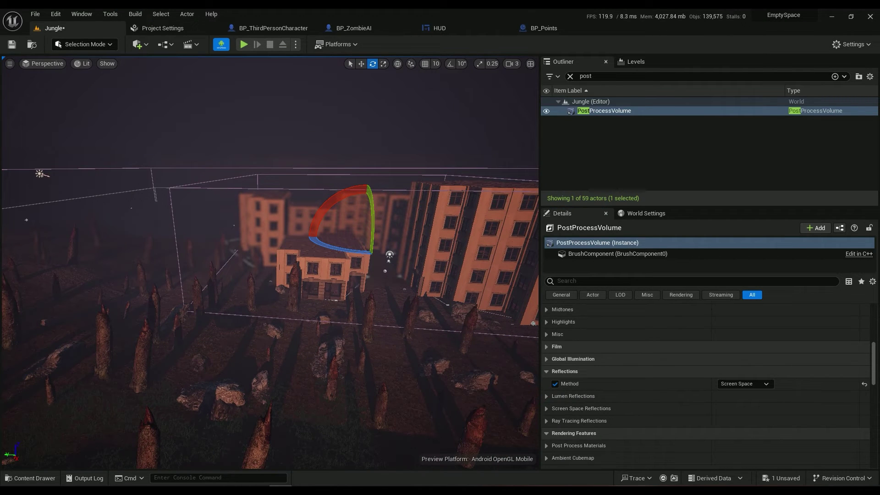
Step: Collapse Reflections and expand the Ambient Occlusion settings under Rendering Features
{"action": "left_click", "coordinate": [564, 371]}
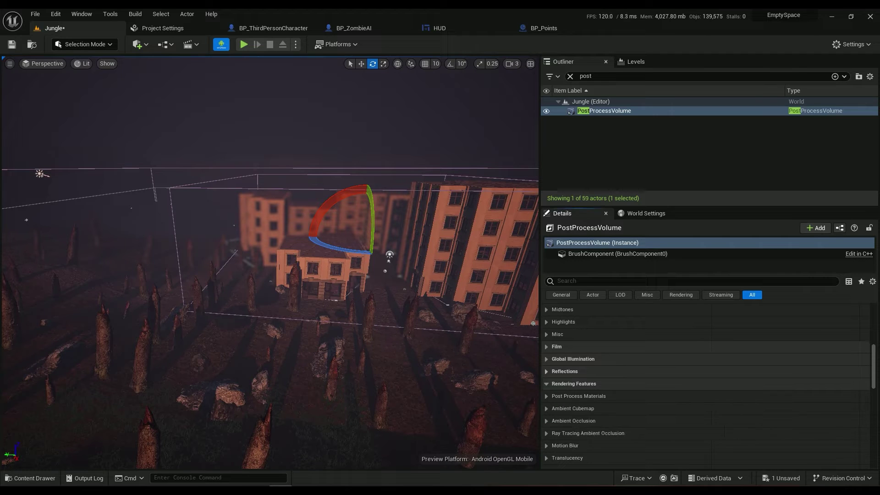
{"action": "scroll", "coordinate": [706, 384], "scroll_direction": "down", "scroll_amount": 2}
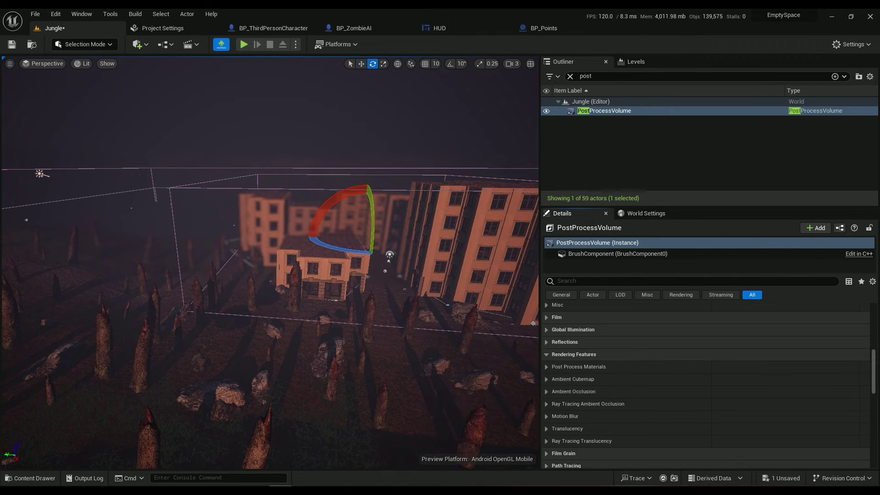
{"action": "left_click", "coordinate": [573, 391]}
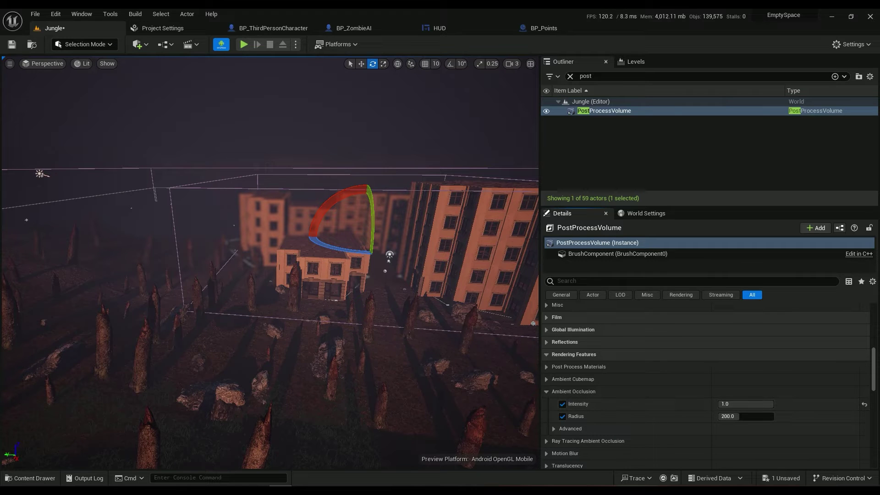
Step: Check the Mobile Ambient Occlusion option in the project's Engine Rendering settings and return to the Jungle level
{"action": "left_click", "coordinate": [163, 28]}
{"action": "scroll", "coordinate": [73, 261], "scroll_direction": "down", "scroll_amount": 10}
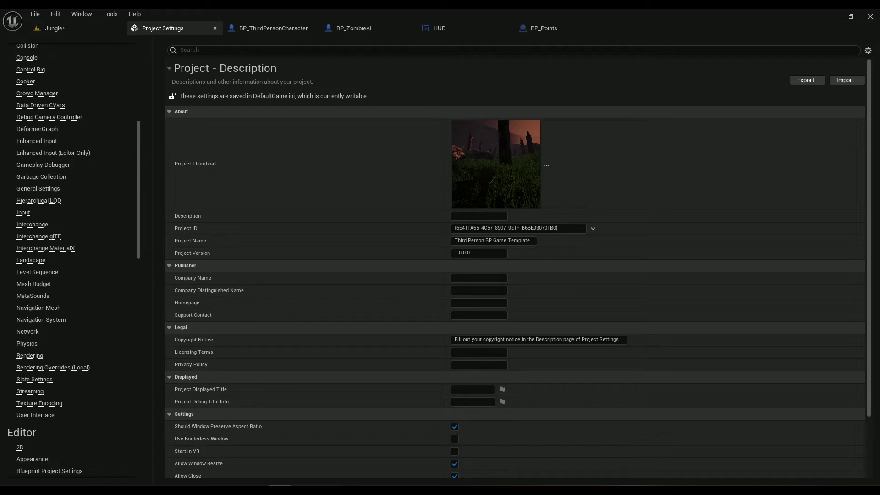
{"action": "left_click", "coordinate": [55, 13]}
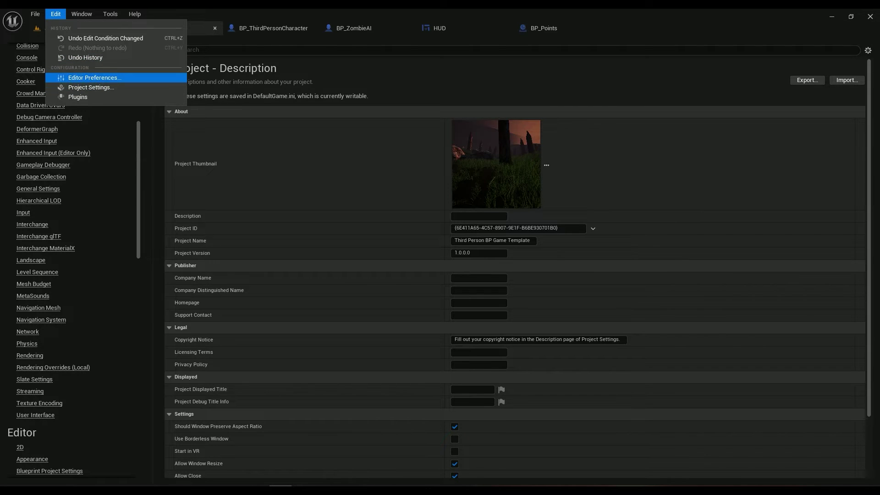
{"action": "key", "text": "Escape"}
{"action": "left_click", "coordinate": [30, 355]}
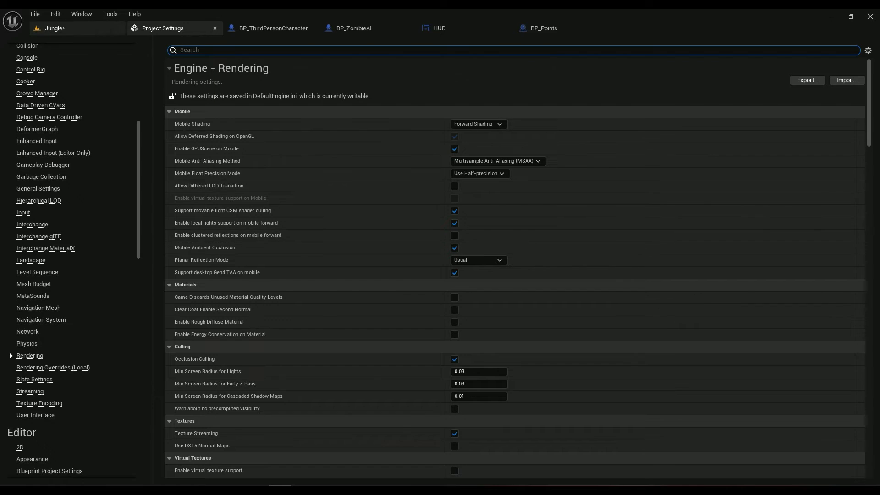
{"action": "left_click", "coordinate": [54, 28]}
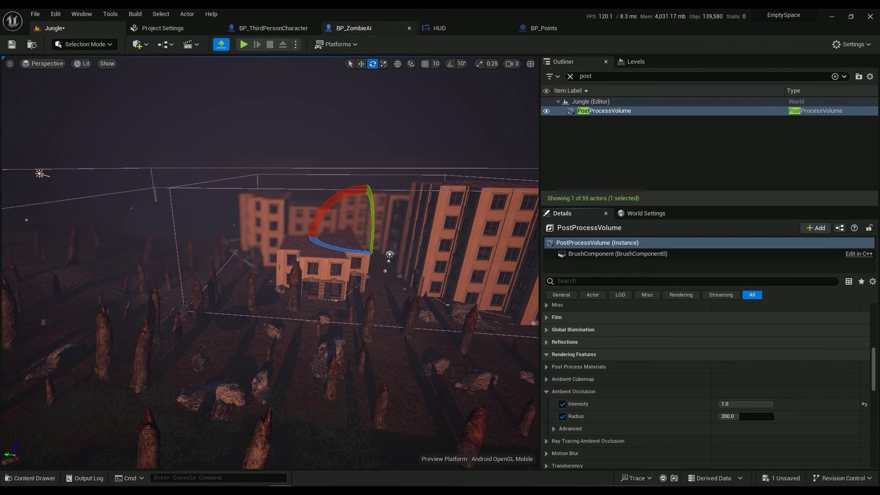
{"action": "left_click", "coordinate": [162, 28]}
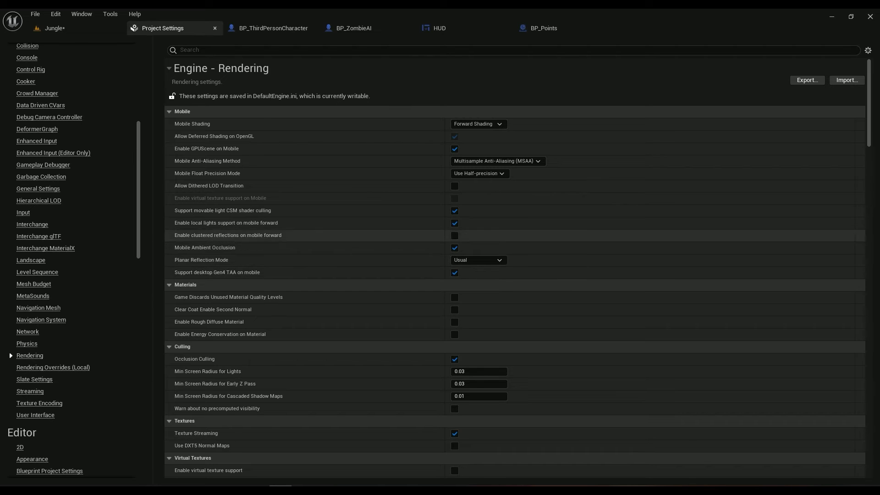
{"action": "left_click", "coordinate": [54, 28]}
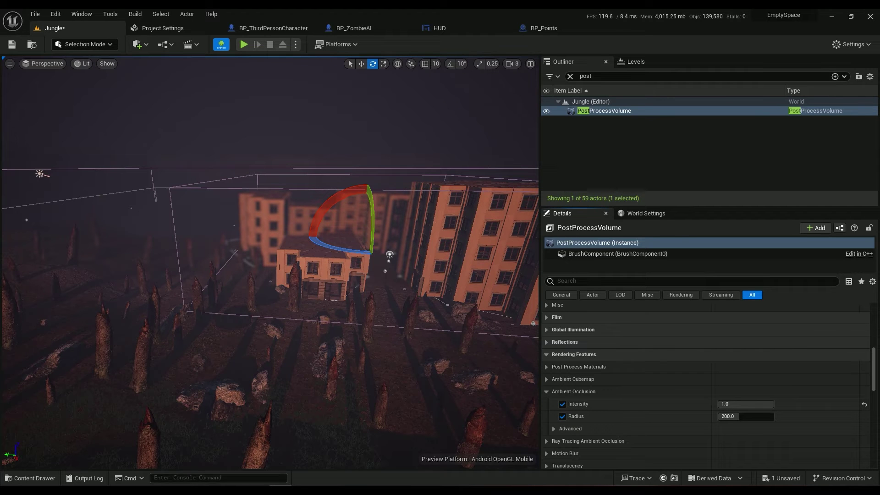
Step: Run the console command r.Mobile.AmbientOcclusionQuality 1 and inspect the shading around the level
{"action": "type", "text": "r."}
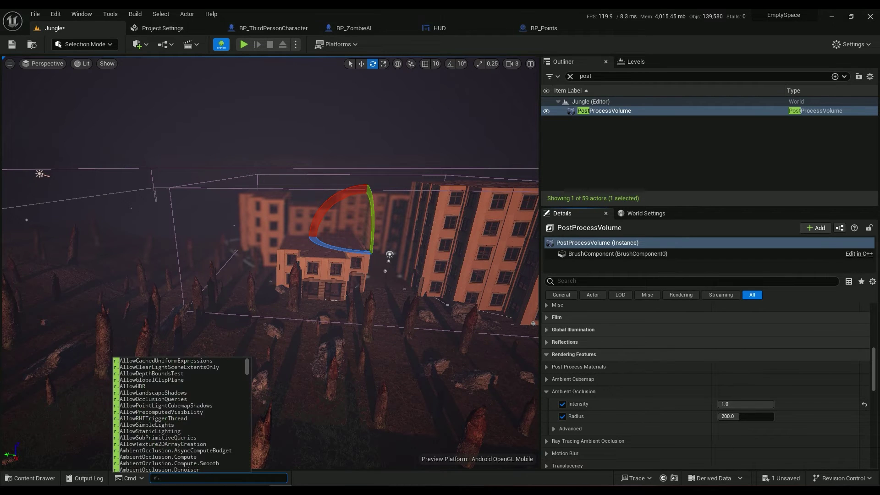
{"action": "type", "text": "mobile."}
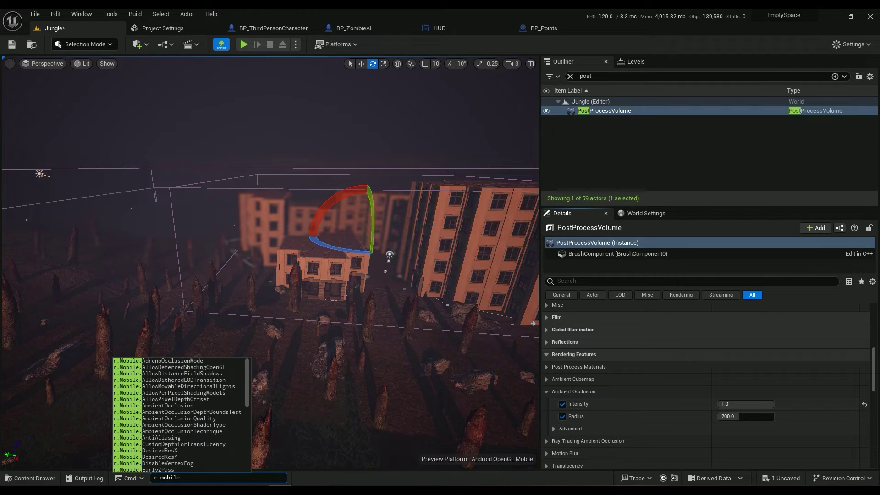
{"action": "type", "text": "amb"}
{"action": "key", "text": "Down"}
{"action": "key", "text": "Down"}
{"action": "key", "text": "Down"}
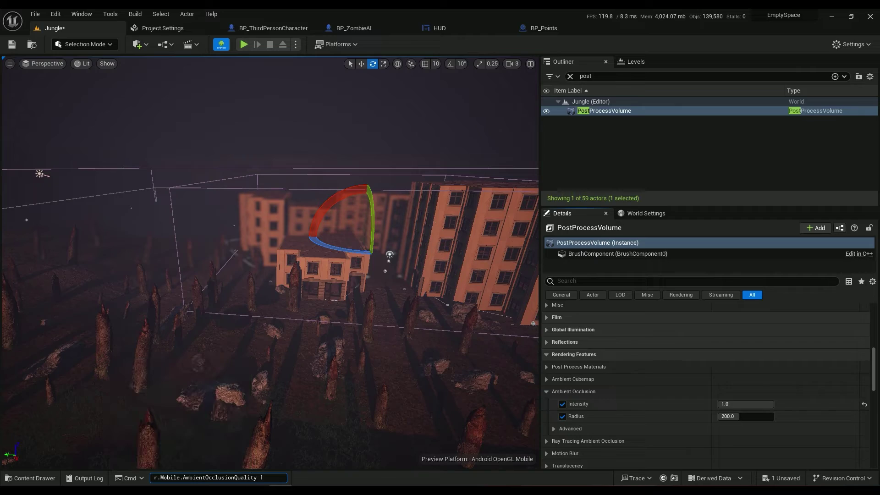
{"action": "key", "text": "Return"}
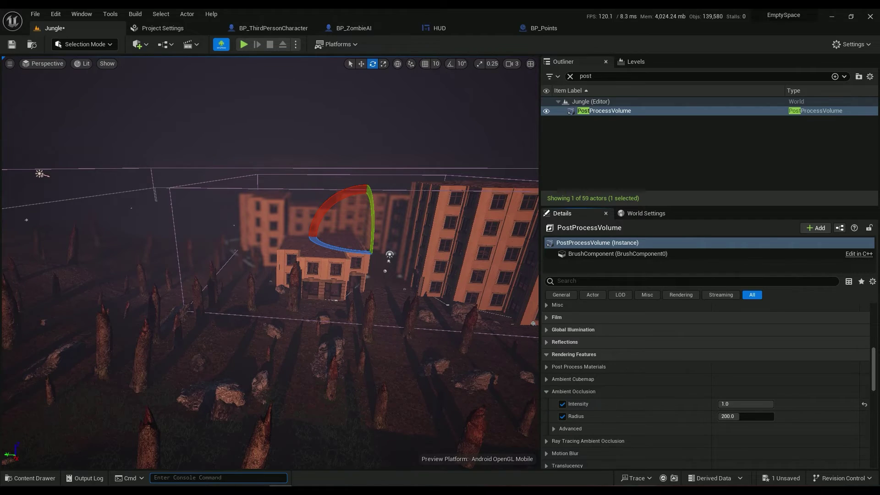
{"action": "mouse_move", "coordinate": [271, 262]}
{"action": "right_mouse_down"}
{"action": "mouse_move", "coordinate": [366, 262]}
{"action": "mouse_move", "coordinate": [380, 321]}
{"action": "mouse_move", "coordinate": [412, 266]}
{"action": "mouse_move", "coordinate": [275, 248]}
{"action": "right_mouse_up"}
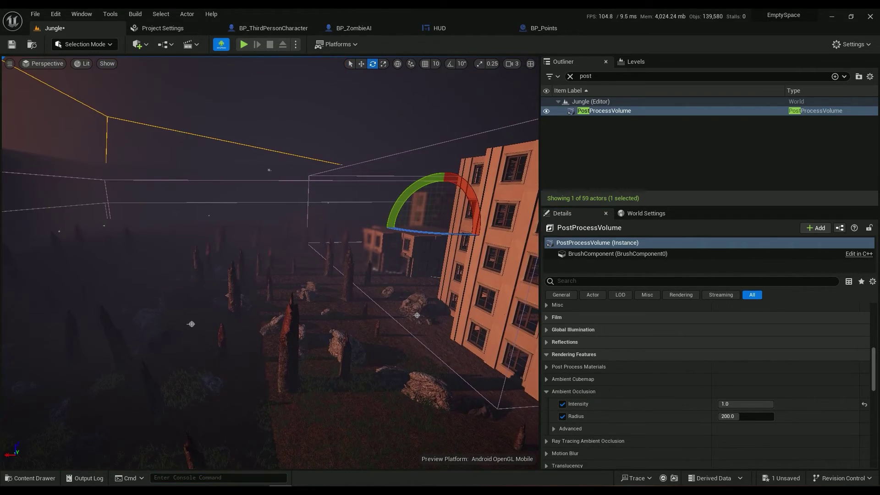
Step: Open the Jungle Level Blueprint and locate the Event BeginPlay node in its Event Graph
{"action": "left_click", "coordinate": [165, 44]}
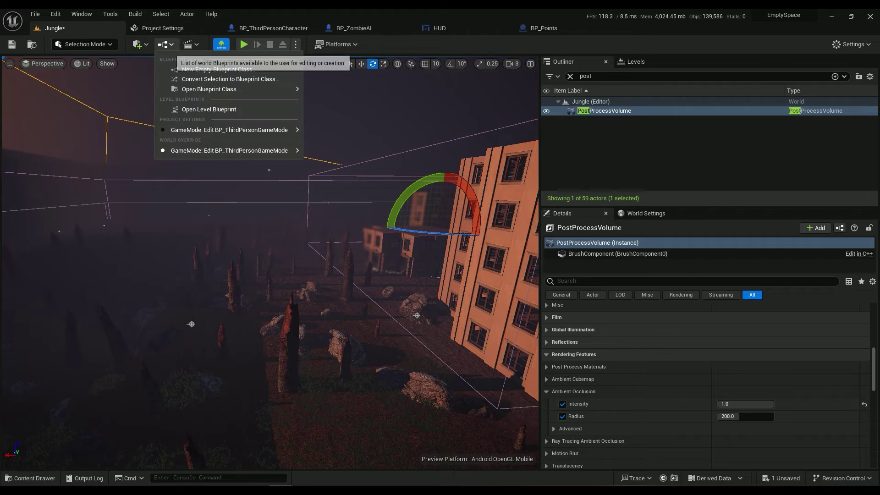
{"action": "left_click", "coordinate": [207, 109]}
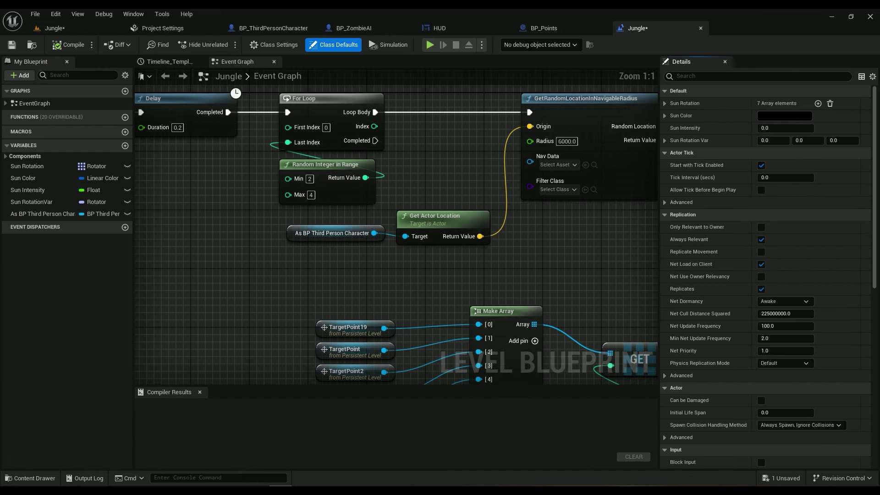
{"action": "right_click_drag", "start_coordinate": [550, 254], "coordinate": [92, 254]}
{"action": "scroll", "coordinate": [379, 308], "scroll_direction": "down", "scroll_amount": 4}
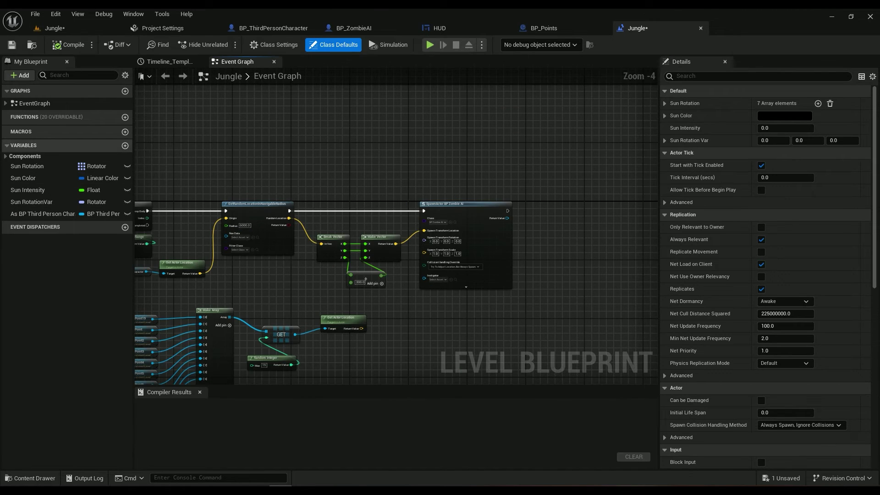
{"action": "left_click", "coordinate": [6, 103]}
{"action": "double_click", "coordinate": [44, 115]}
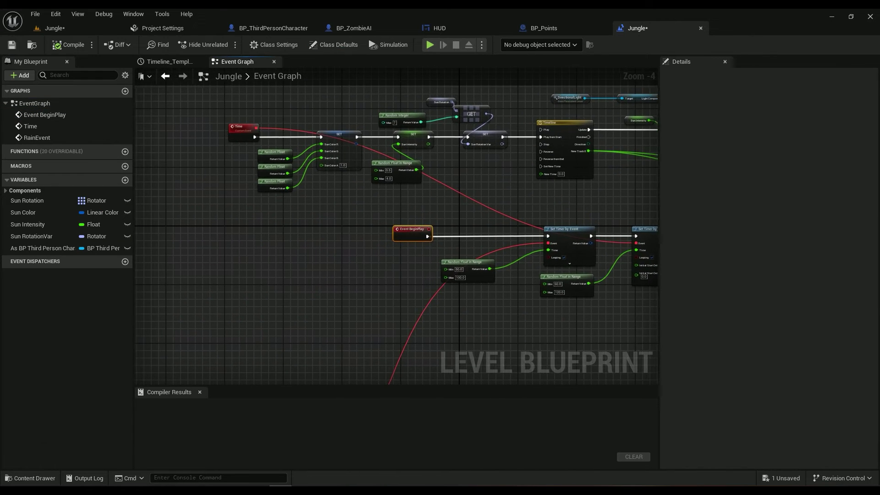
Step: Add an Execute Console Command node between Event BeginPlay and Set Timer by Event
{"action": "right_click_drag", "start_coordinate": [505, 221], "coordinate": [298, 205]}
{"action": "right_click", "coordinate": [298, 205]}
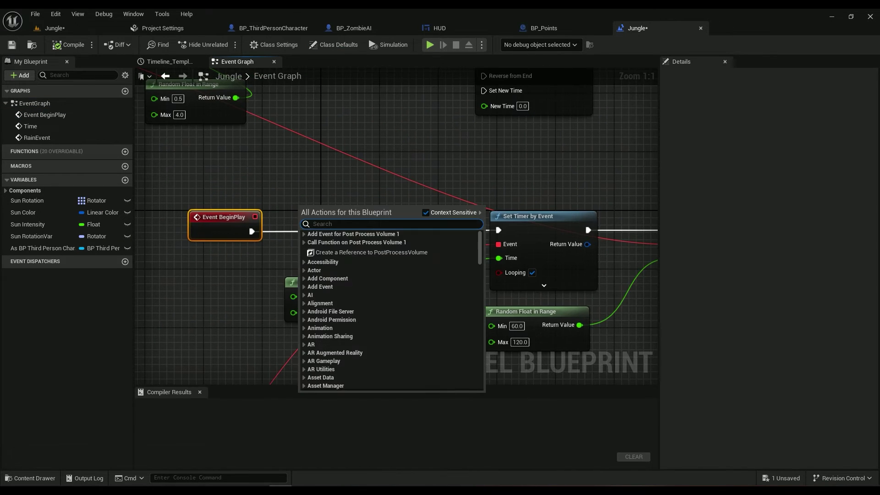
{"action": "type", "text": "exec"}
{"action": "key", "text": "Return"}
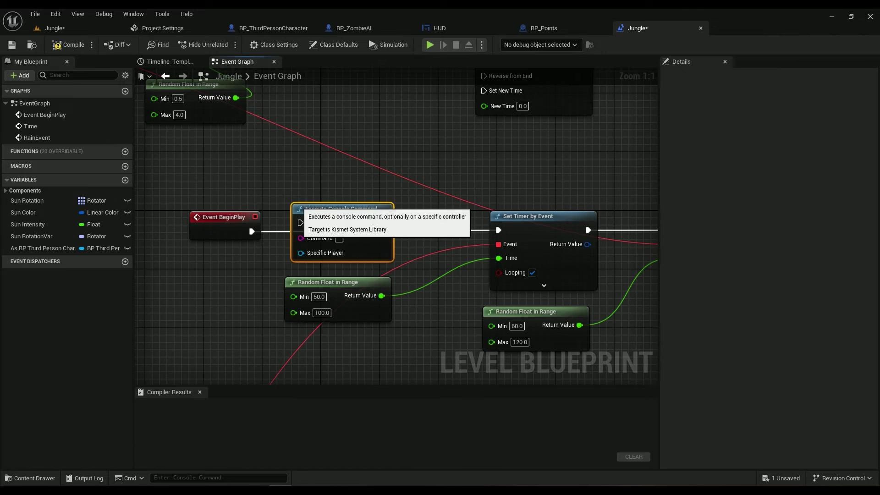
Step: Look up the mobile ambient occlusion quality variable and set the Execute Console Command node's Command to r.Mobile.AmbientOcclusionQuality 1
{"action": "type", "text": "r."}
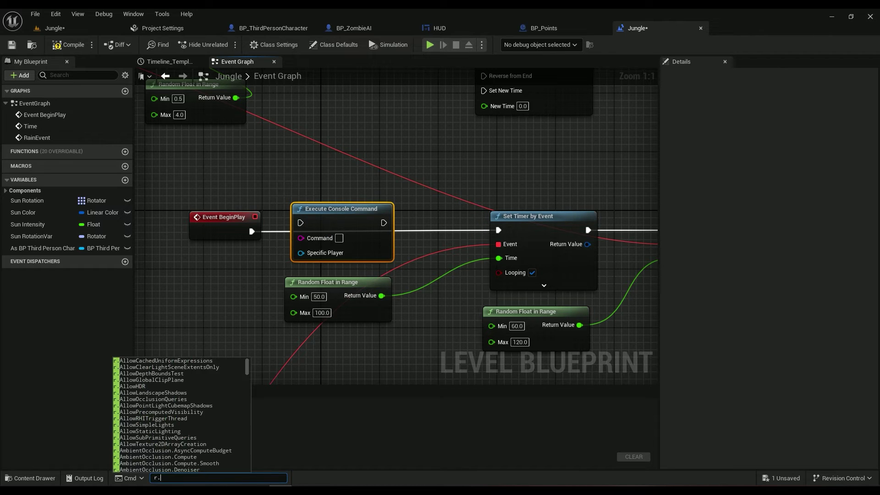
{"action": "type", "text": "mobile.am"}
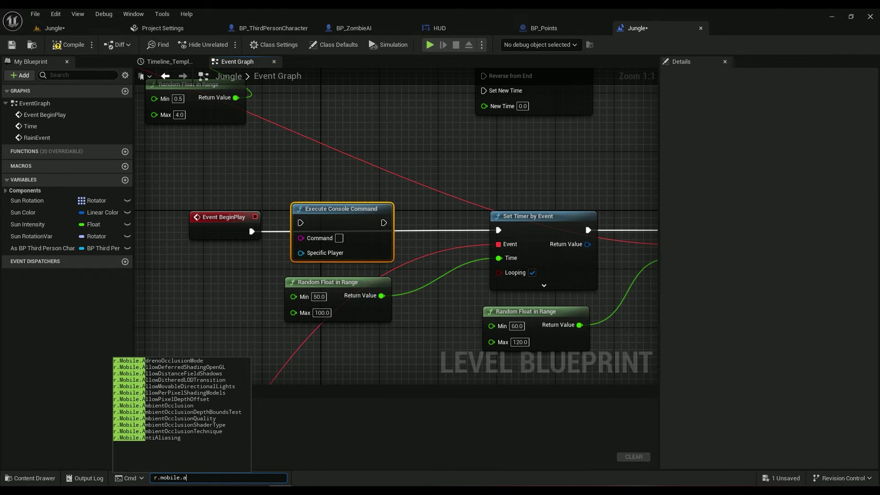
{"action": "key", "text": "Down"}
{"action": "key", "text": "Down"}
{"action": "key", "text": "Down"}
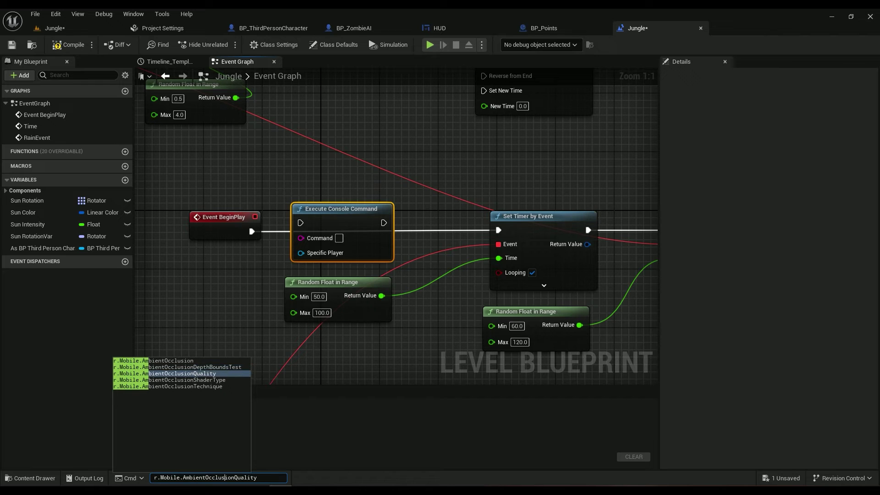
{"action": "key", "text": "ctrl+a"}
{"action": "left_click", "coordinate": [339, 238]}
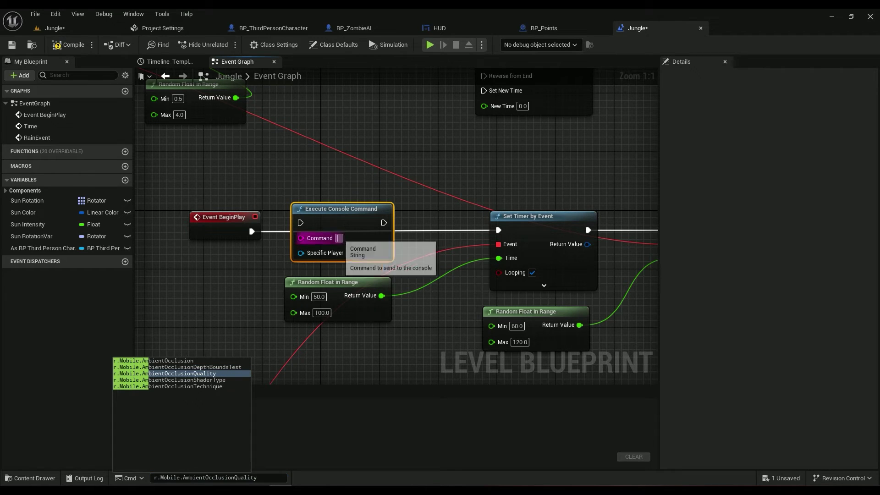
{"action": "type", "text": "r.Mobile.AmbientOcclusionQuality"}
{"action": "type", "text": "1"}
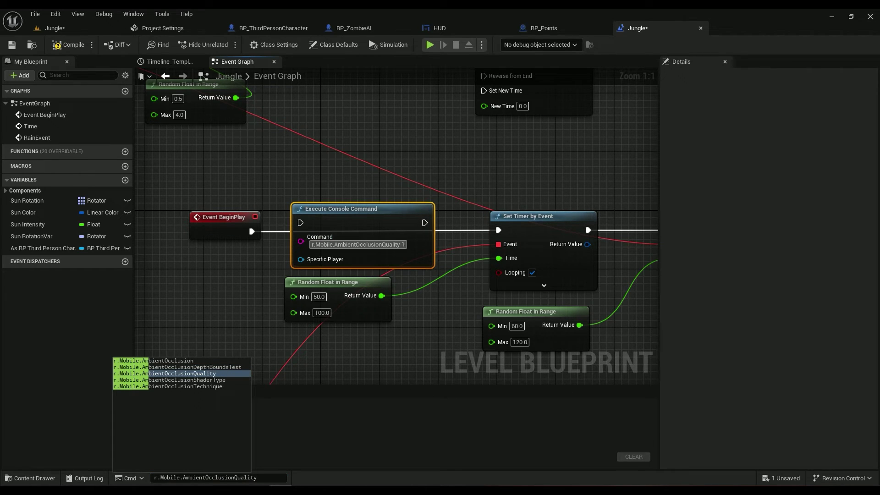
Step: Wire the execution flow from Event BeginPlay through Execute Console Command to Set Timer by Event, and compile the Level Blueprint
{"action": "left_click_drag", "start_coordinate": [251, 231], "coordinate": [300, 223]}
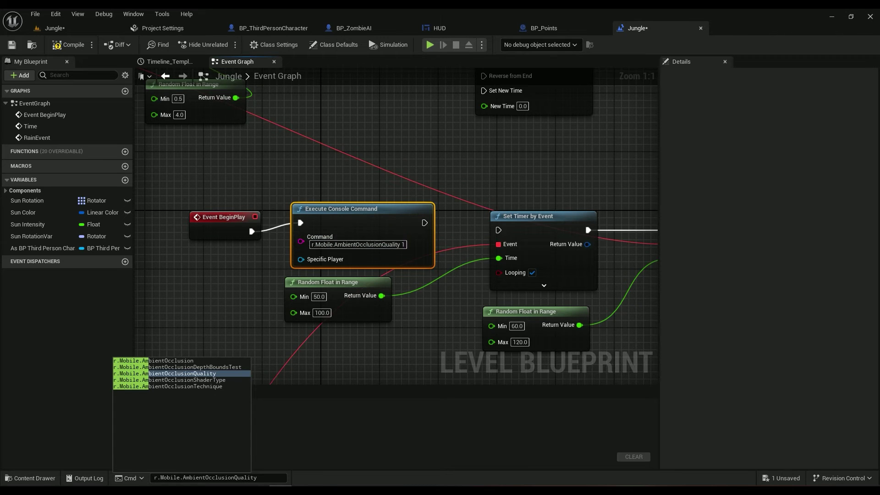
{"action": "left_click_drag", "start_coordinate": [424, 223], "coordinate": [498, 229]}
{"action": "left_click", "coordinate": [68, 44]}
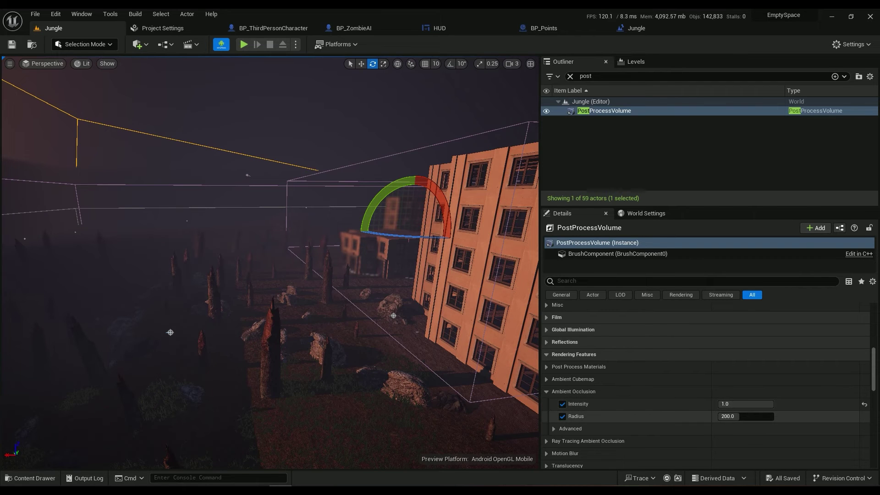
Step: Set the PostProcessVolume's advanced Ambient Occlusion Power to 4.0 and inspect the shading around the buildings and terrain
{"action": "left_click", "coordinate": [570, 429]}
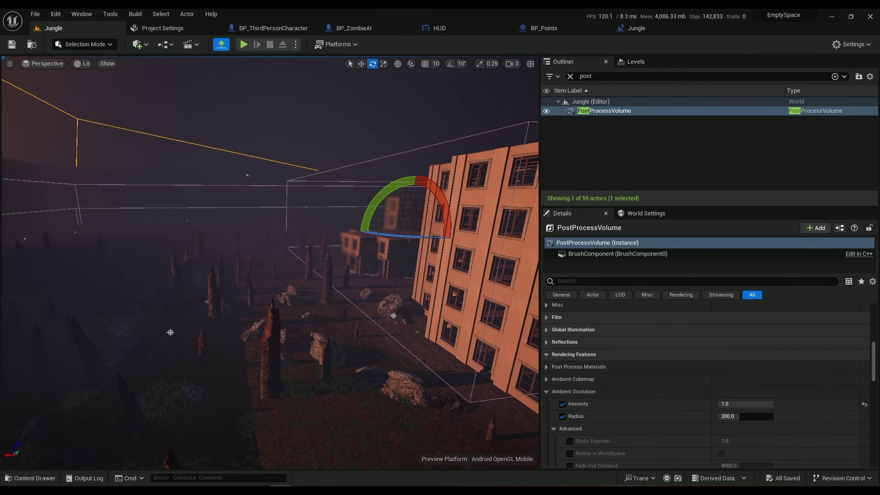
{"action": "right_click_drag", "start_coordinate": [321, 257], "coordinate": [385, 302]}
{"action": "scroll", "coordinate": [706, 389], "scroll_direction": "down", "scroll_amount": 1}
{"action": "scroll", "coordinate": [665, 385], "scroll_direction": "down", "scroll_amount": 5}
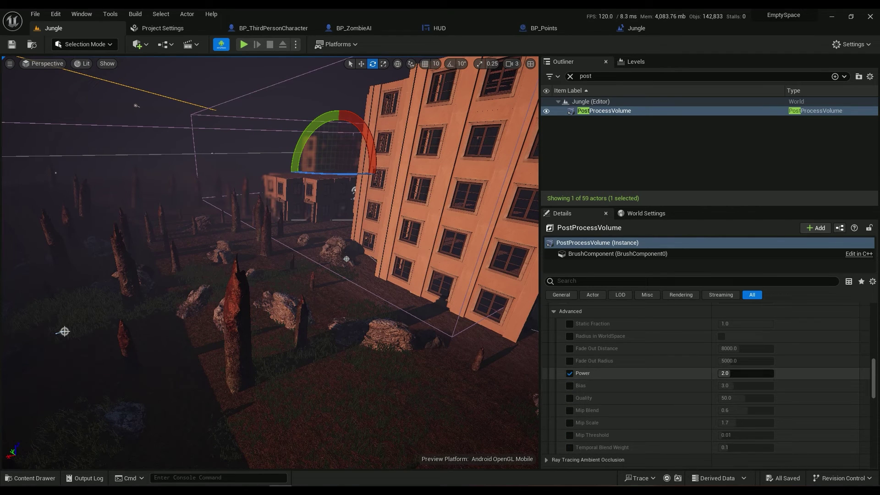
{"action": "left_click", "coordinate": [744, 373]}
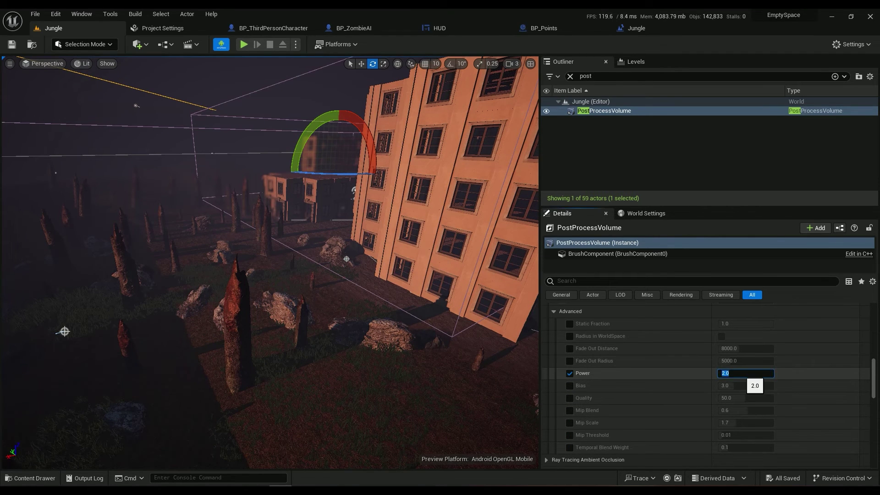
{"action": "type", "text": "4"}
{"action": "key", "text": "Return"}
{"action": "right_click_drag", "start_coordinate": [321, 257], "coordinate": [339, 254]}
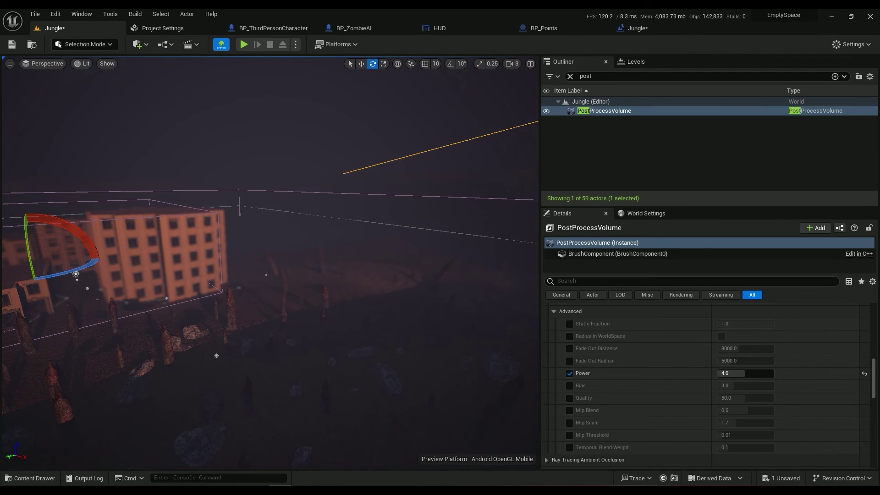
{"action": "right_click_drag", "start_coordinate": [270, 263], "coordinate": [348, 270]}
{"action": "right_click_drag", "start_coordinate": [84, 303], "coordinate": [136, 314]}
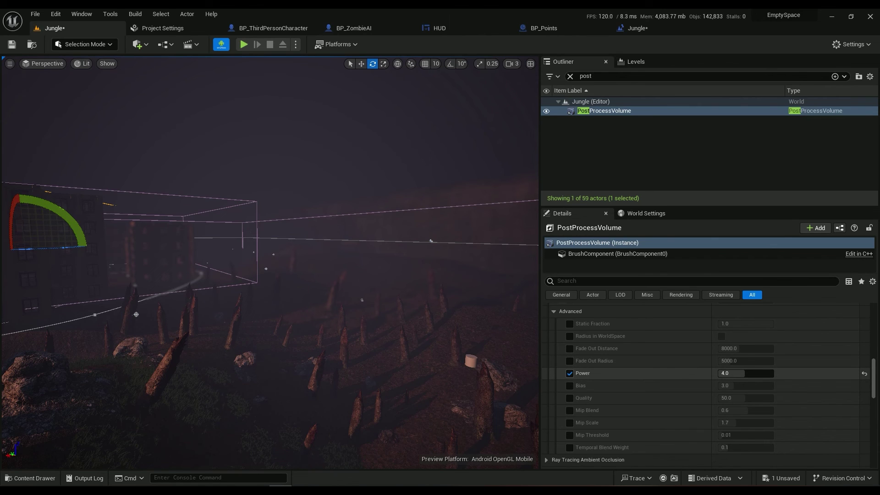
Step: Run the console command r.Mobile.AmbientOcclusionQuality 0 and inspect the level's shading with ambient occlusion off
{"action": "scroll", "coordinate": [642, 373], "scroll_direction": "up", "scroll_amount": 3}
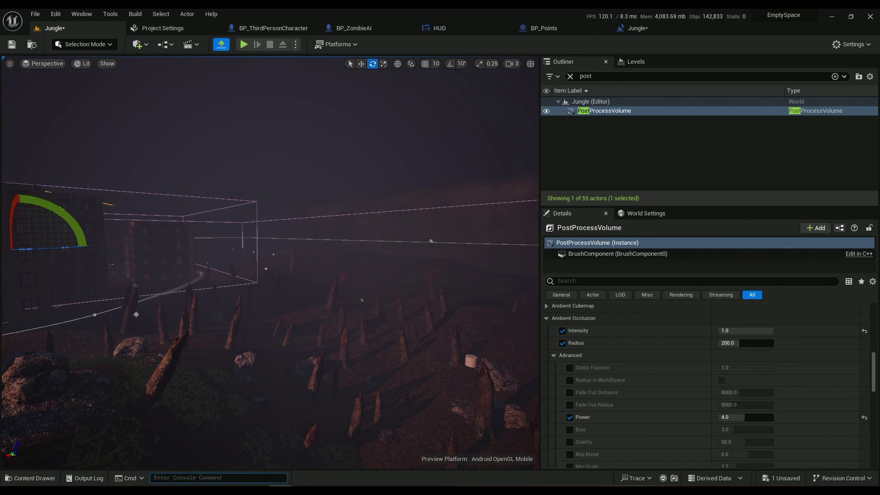
{"action": "type", "text": "r.mobile"}
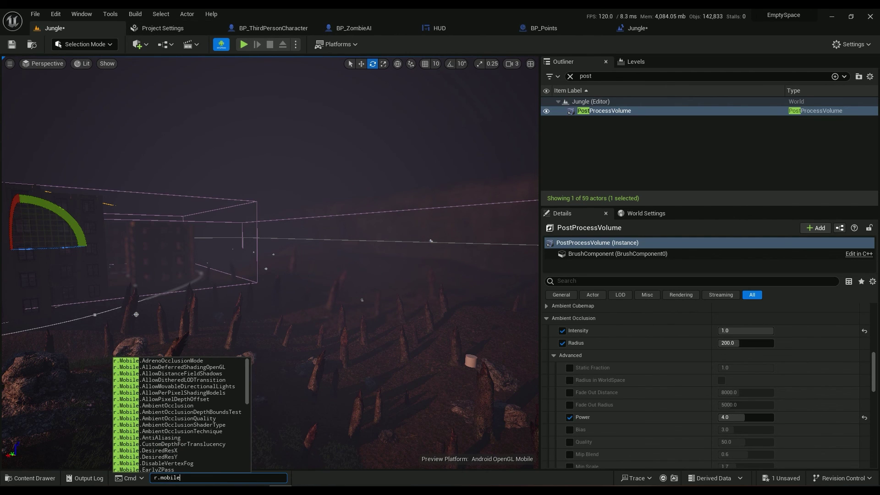
{"action": "type", "text": ".ambi"}
{"action": "key", "text": "Down"}
{"action": "key", "text": "Down"}
{"action": "key", "text": "Down"}
{"action": "key", "text": "Tab"}
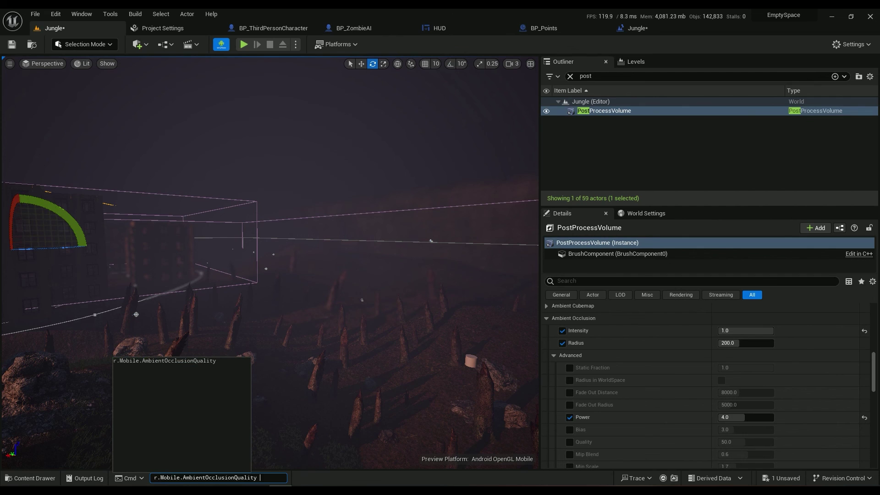
{"action": "type", "text": "0"}
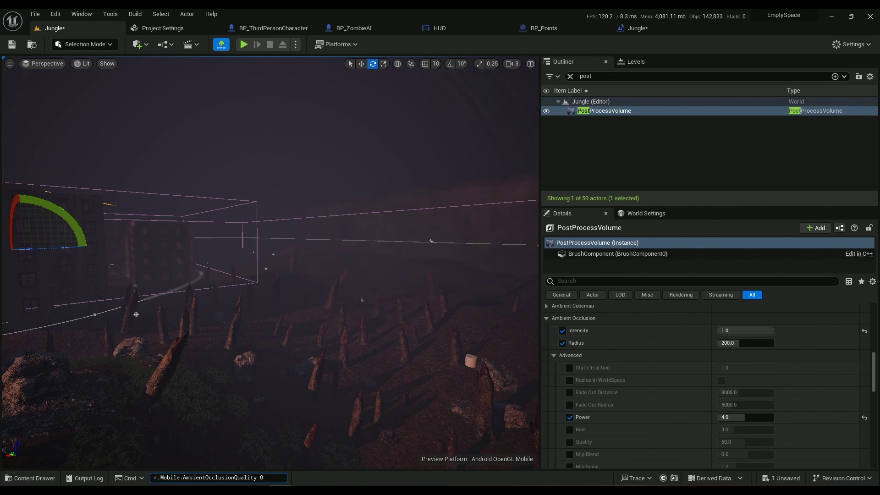
{"action": "key", "text": "Return"}
{"action": "scroll", "coordinate": [707, 385], "scroll_direction": "down", "scroll_amount": 8}
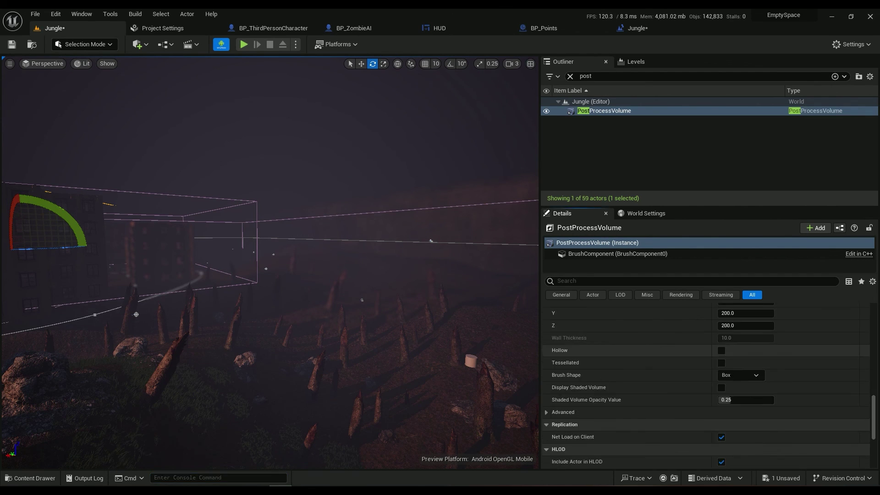
{"action": "scroll", "coordinate": [706, 385], "scroll_direction": "up", "scroll_amount": 3}
{"action": "mouse_move", "coordinate": [321, 256]}
{"action": "right_mouse_down"}
{"action": "mouse_move", "coordinate": [151, 256]}
{"action": "mouse_move", "coordinate": [320, 242]}
{"action": "right_mouse_up"}
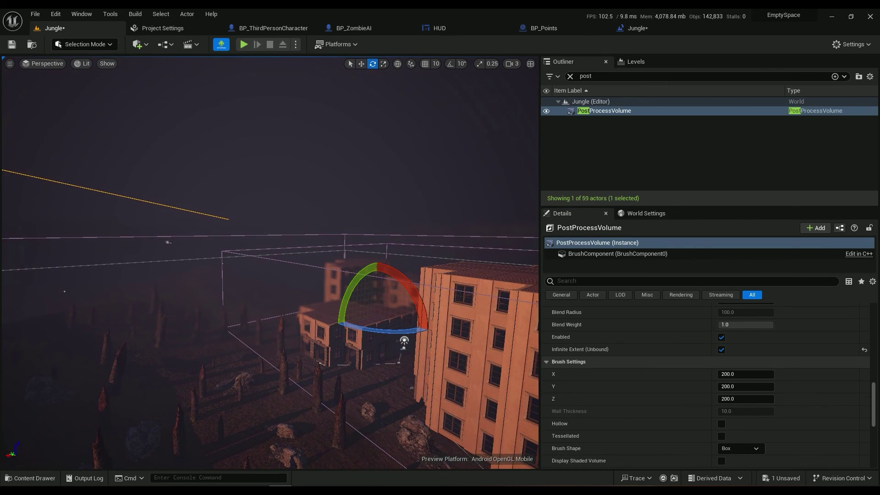